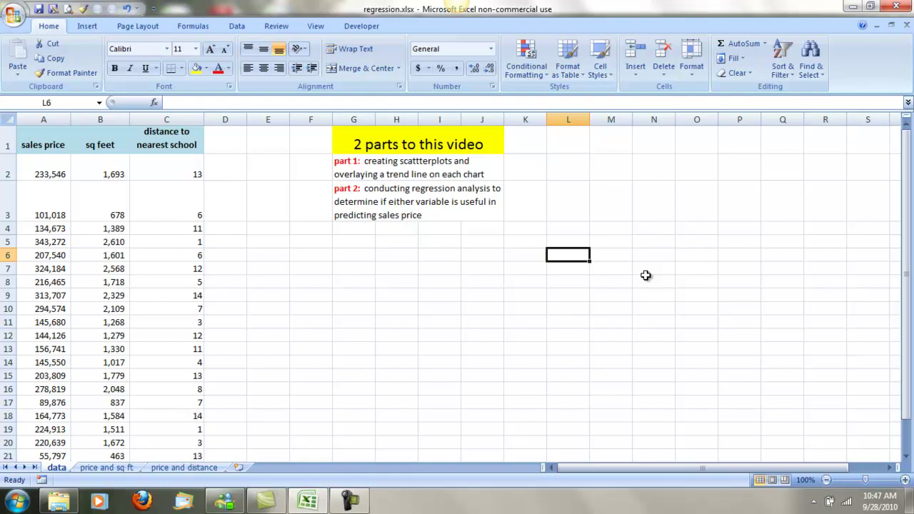
Review the sales price, sq feet and distance to nearest school headings and the two-part outline beside the data
click(354, 167)
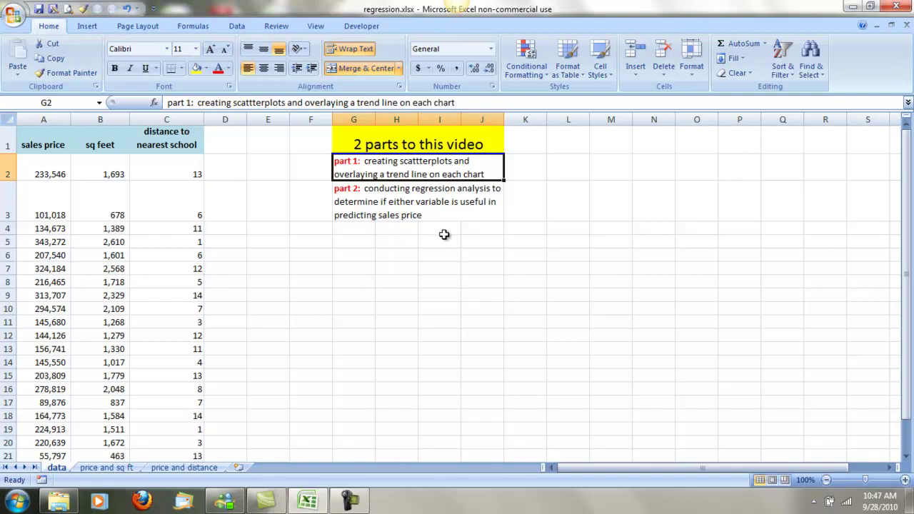
click(44, 143)
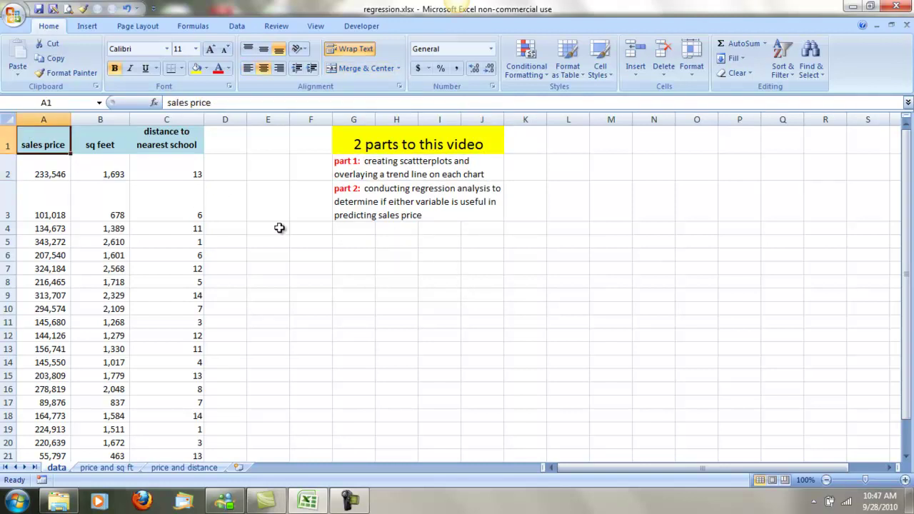
click(106, 144)
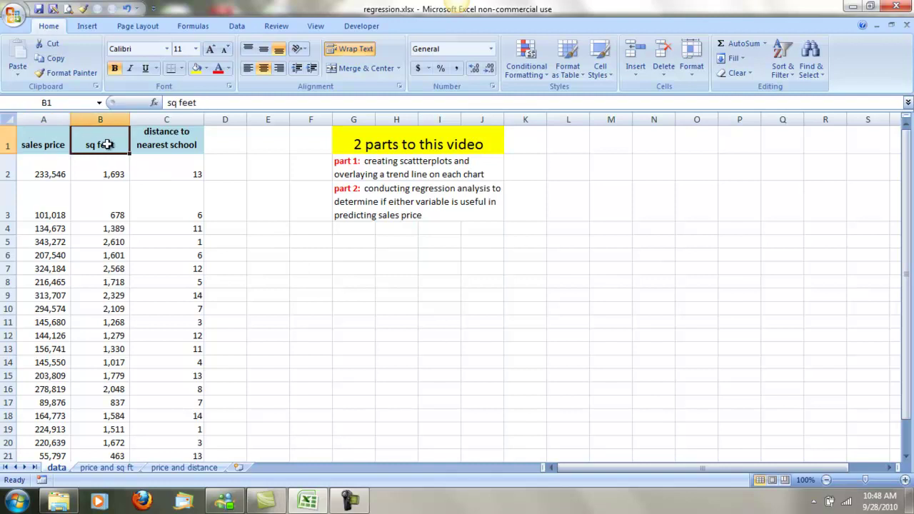
click(165, 140)
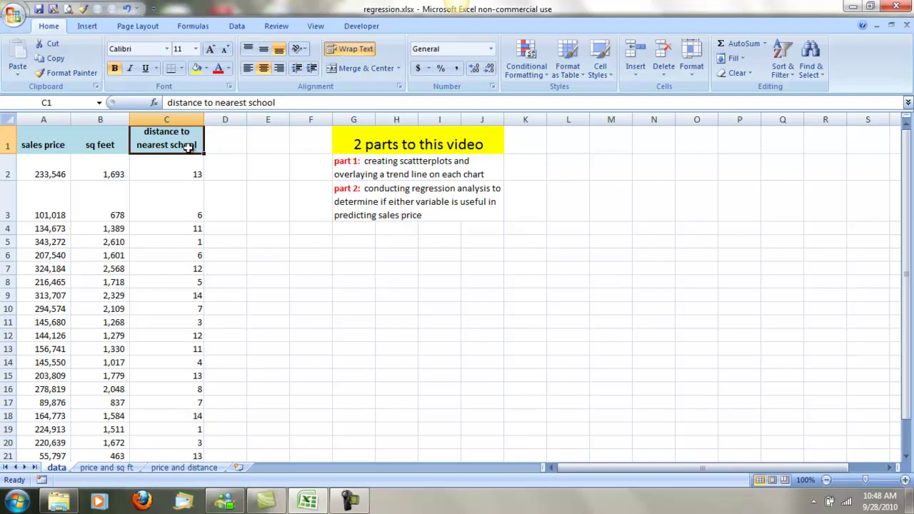
click(350, 168)
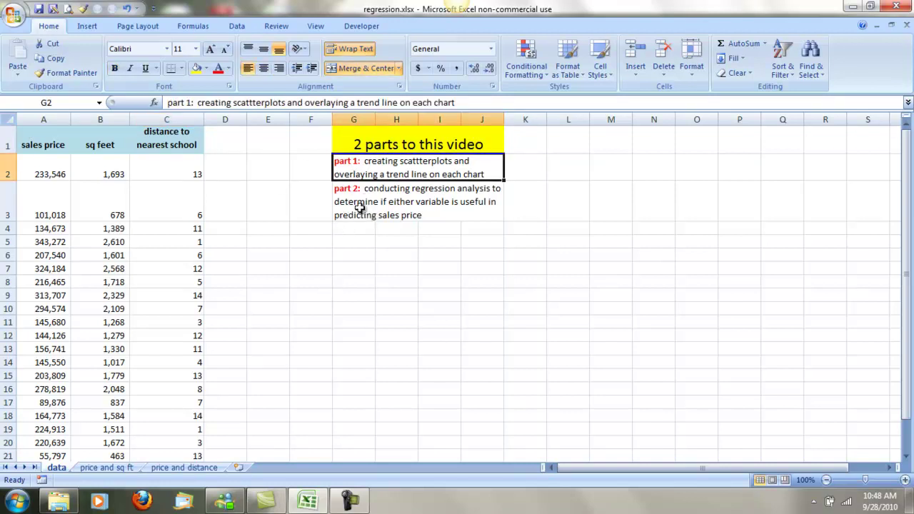
click(364, 205)
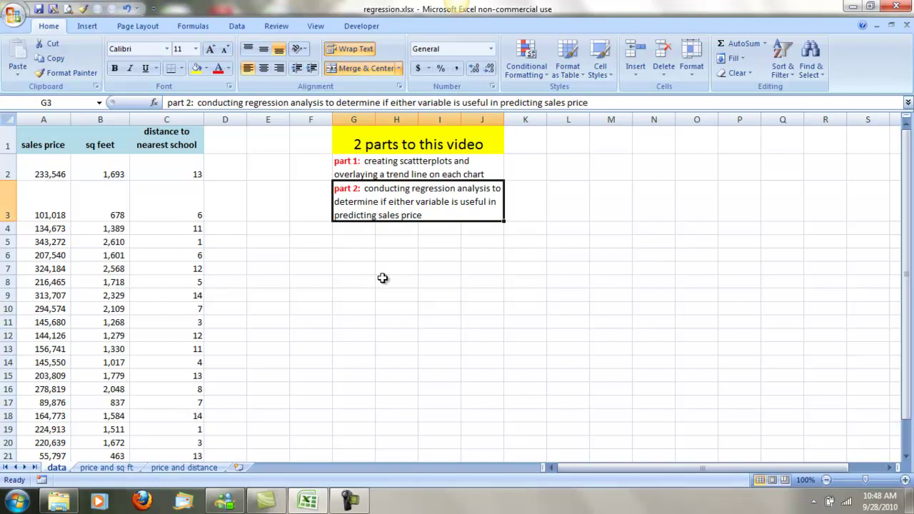
click(350, 172)
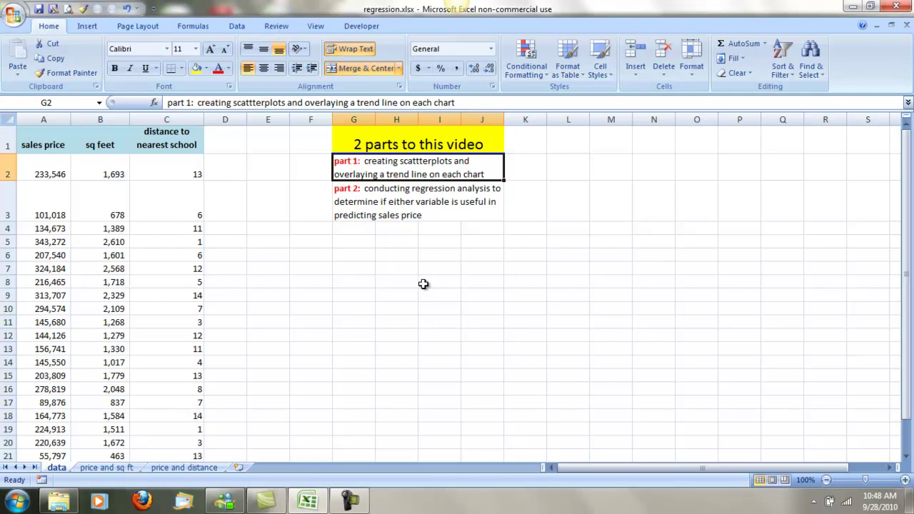
Insert an empty markers-only scatter chart from a blank cell and move it below the two-part outline
click(424, 284)
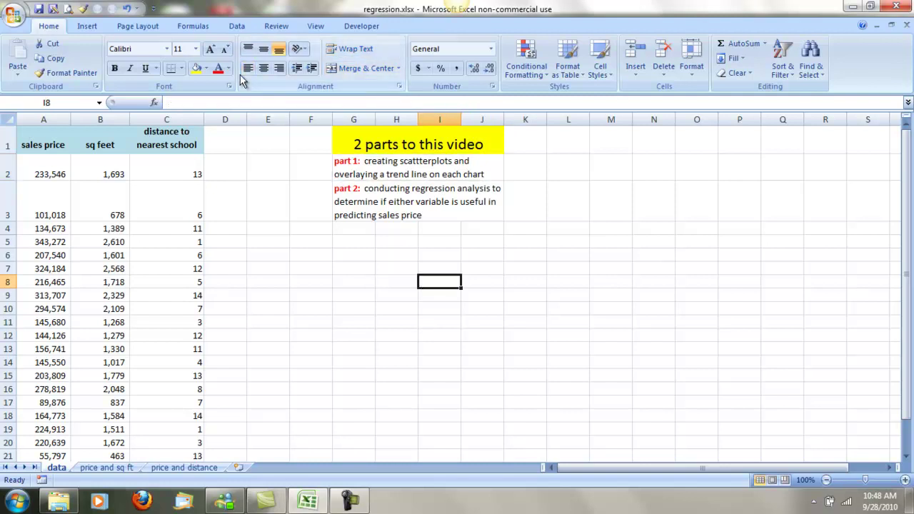
click(80, 25)
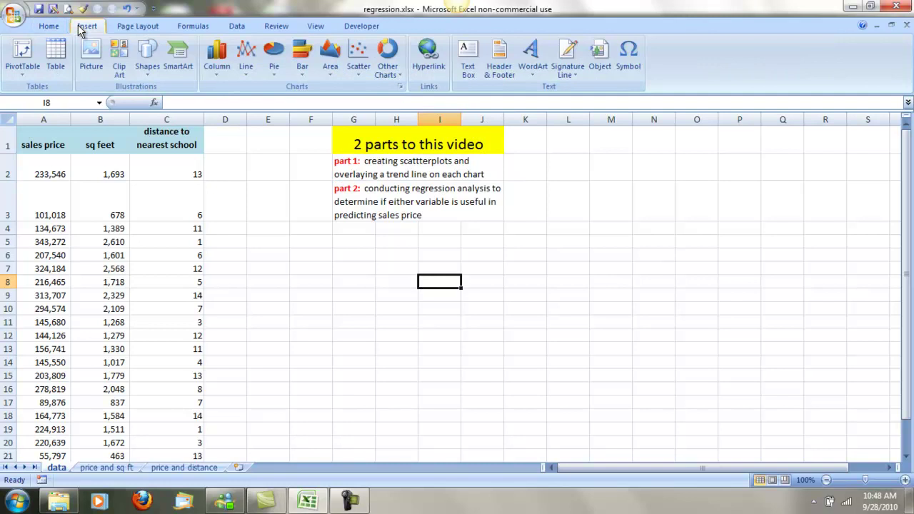
click(357, 60)
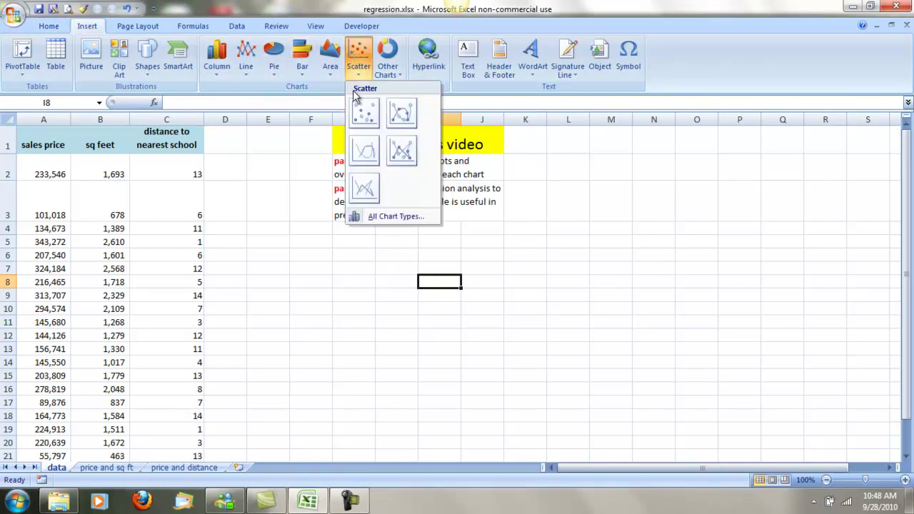
click(362, 113)
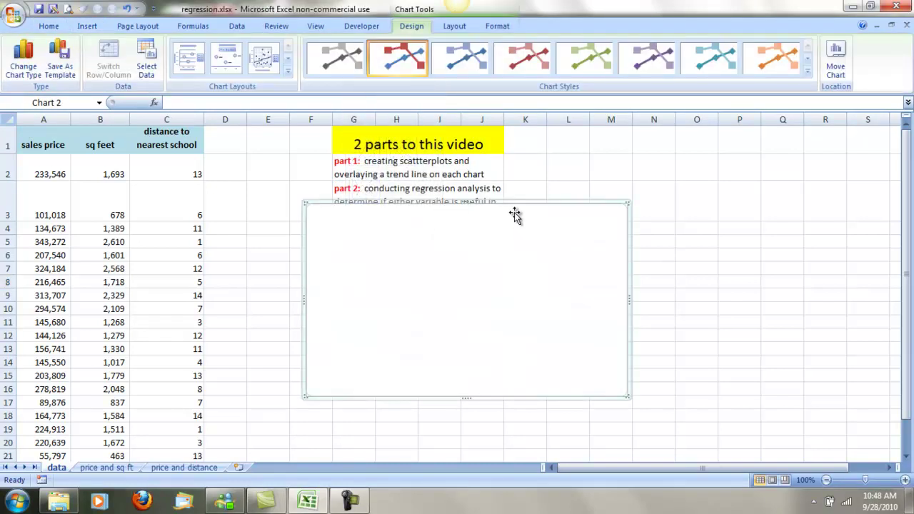
drag(528, 203, 531, 255)
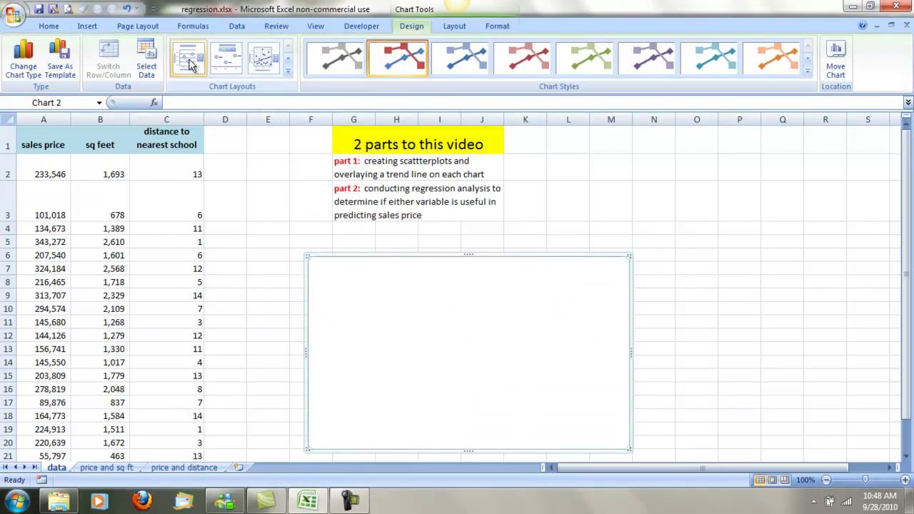
Add a chart series named from cell A1, with X values B2:B21 and Y values A2:A21
click(151, 57)
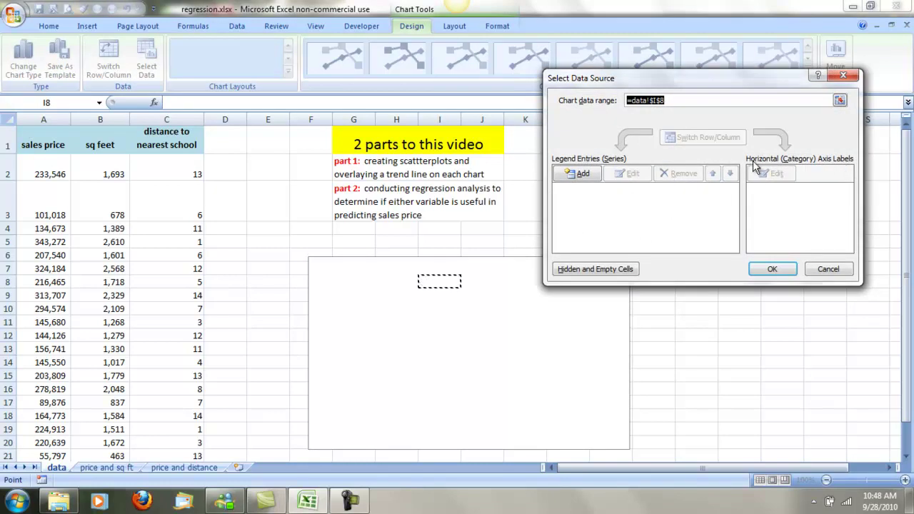
click(585, 175)
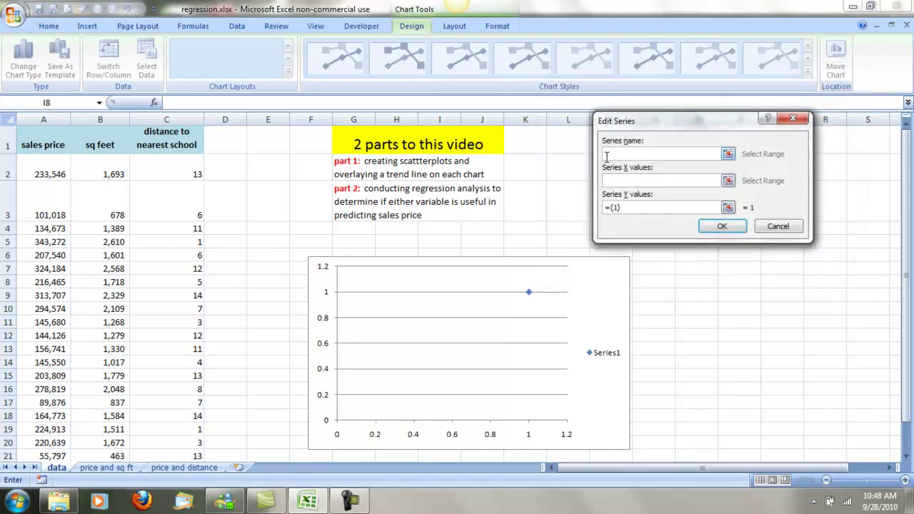
click(38, 143)
drag(618, 208, 605, 207)
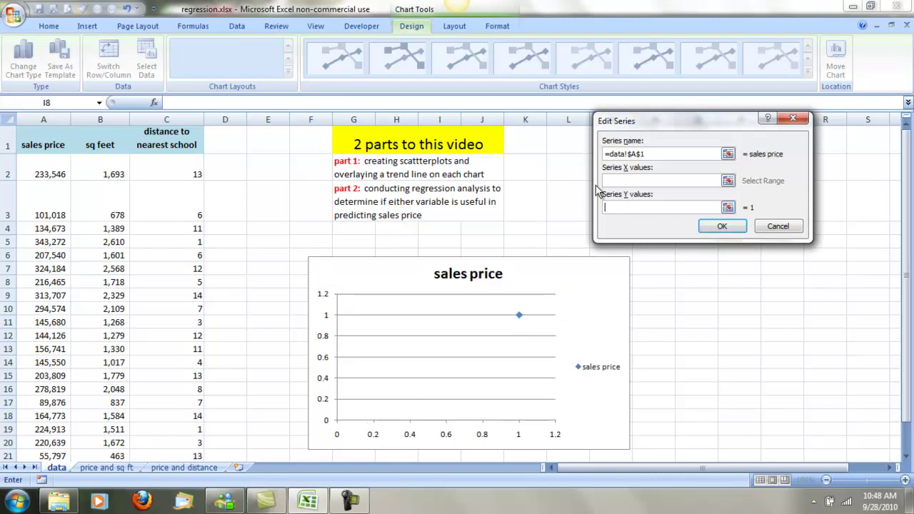
drag(45, 175, 21, 401)
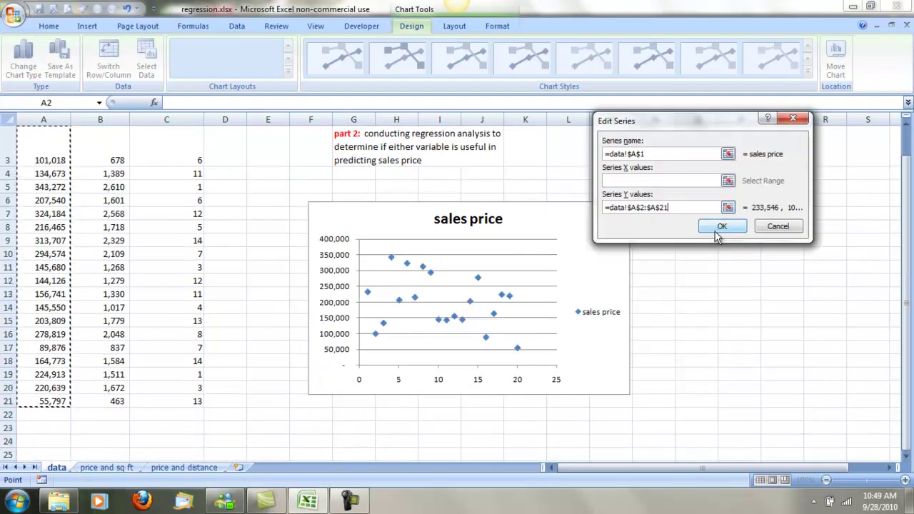
click(691, 179)
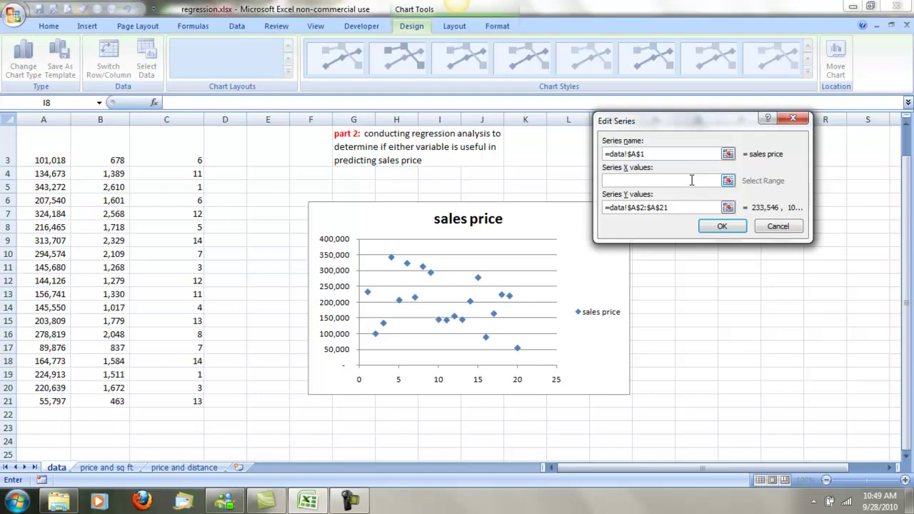
drag(113, 402, 101, 178)
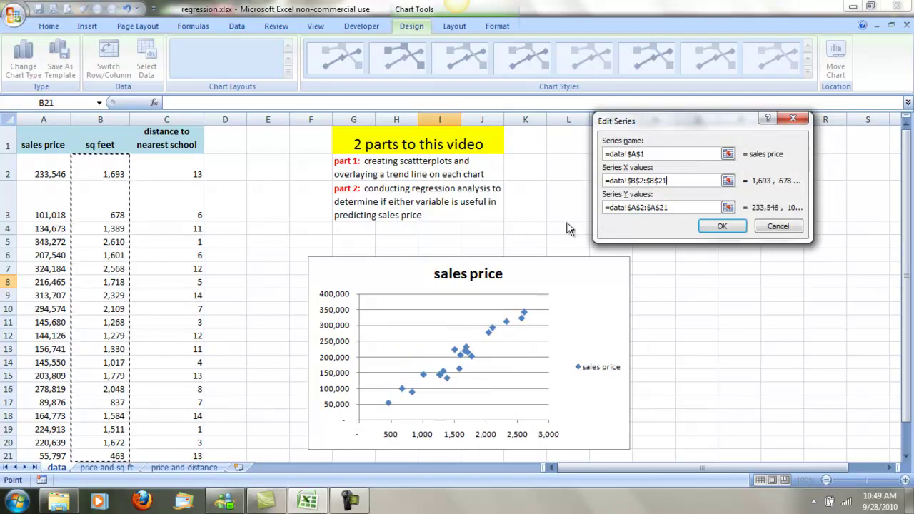
click(722, 227)
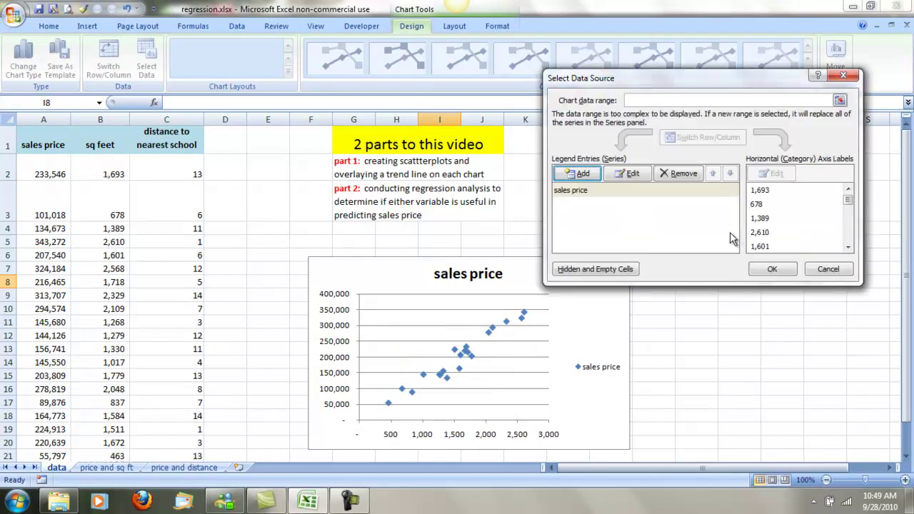
click(773, 270)
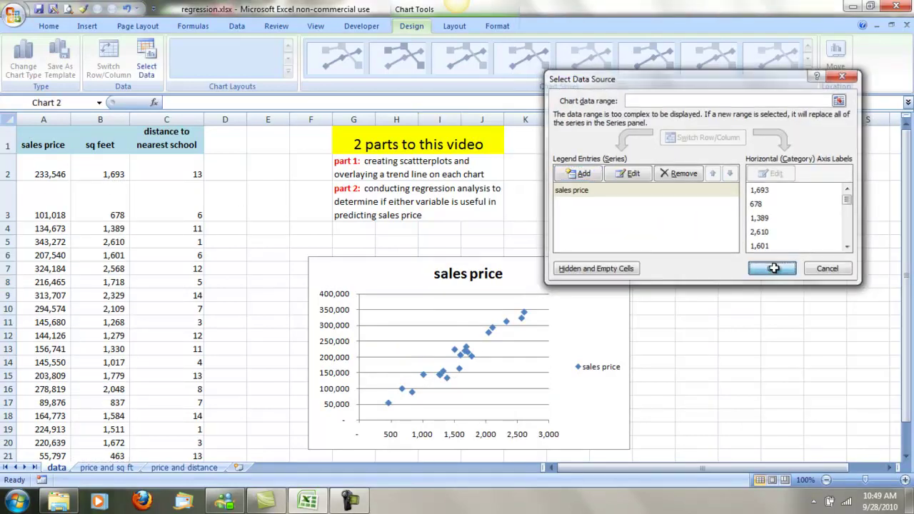
Add a linear trendline to the sales price points, displaying its equation and R-squared value on the chart
drag(907, 253, 886, 305)
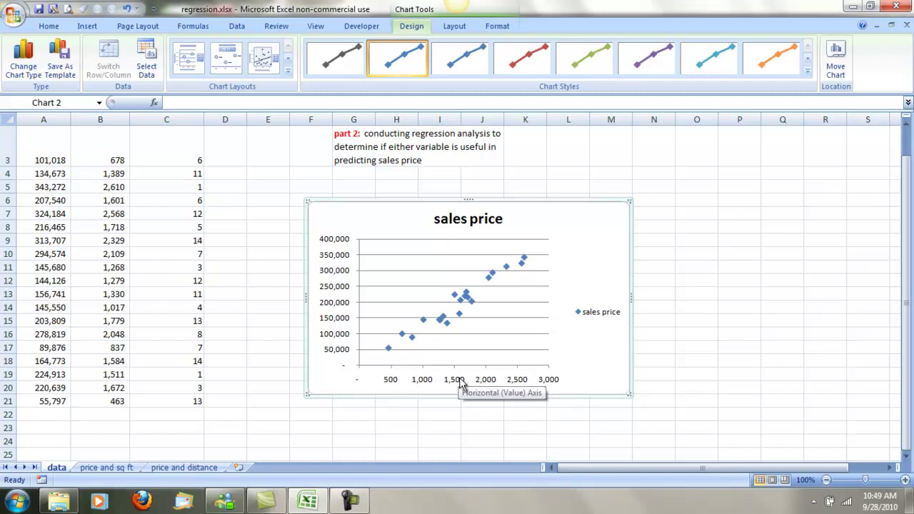
click(664, 285)
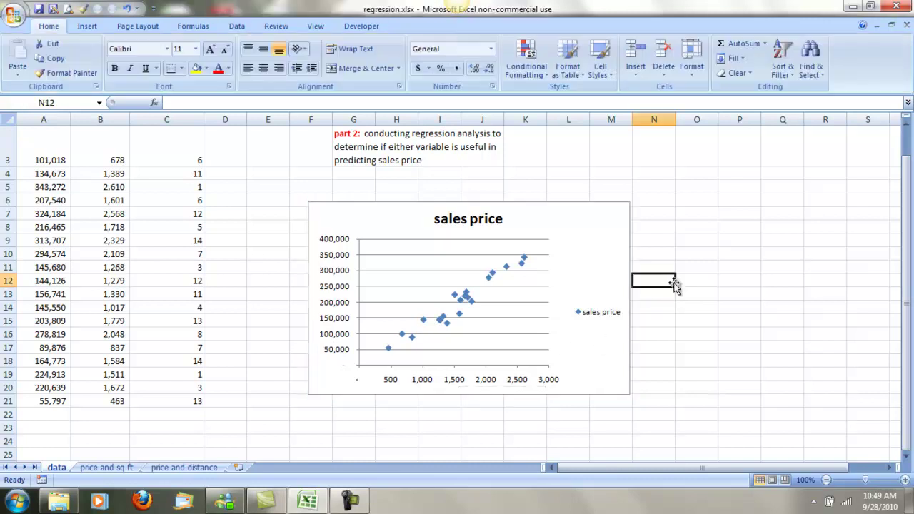
click(462, 305)
right_click(462, 305)
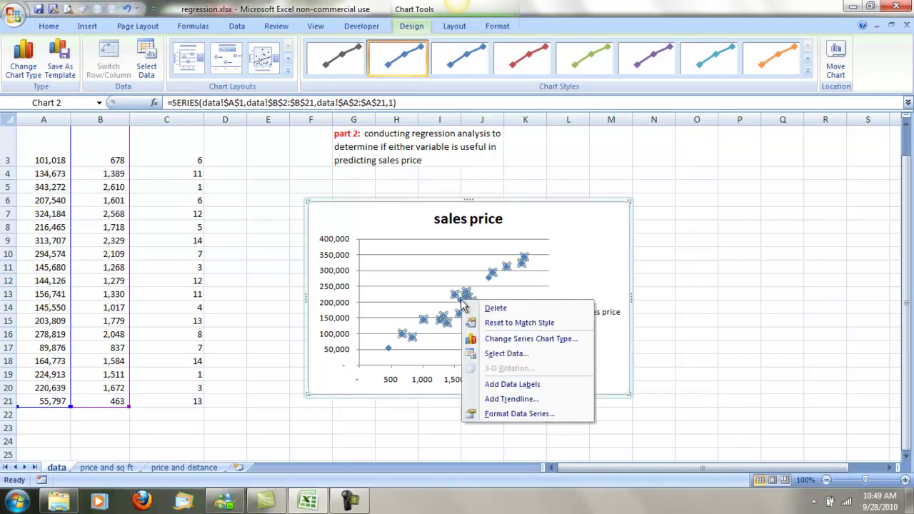
click(514, 398)
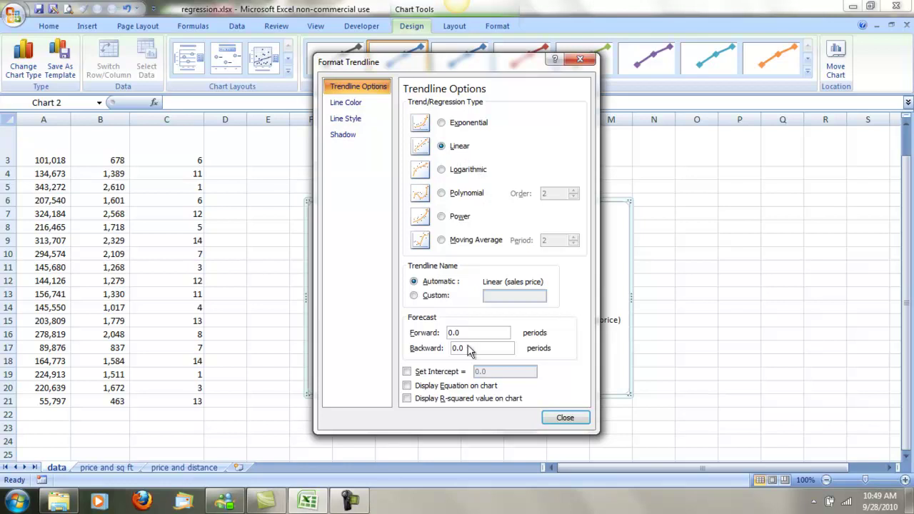
click(406, 386)
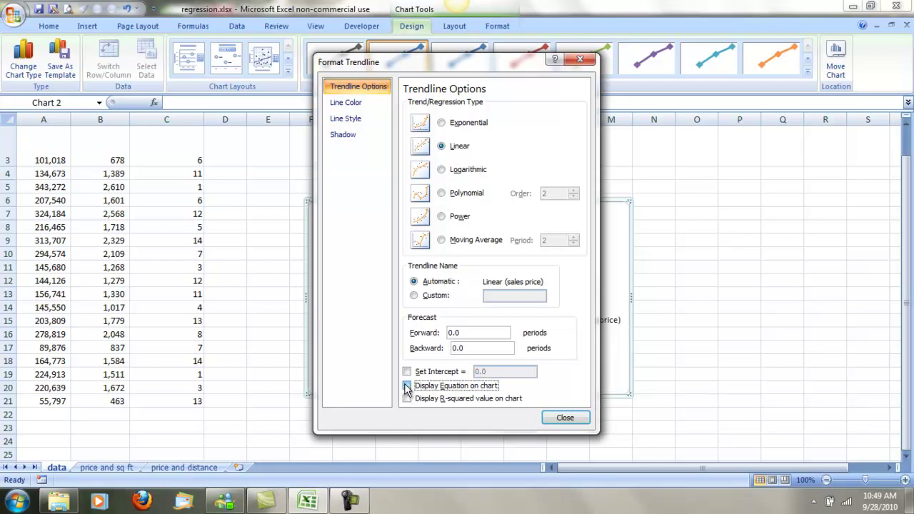
click(406, 399)
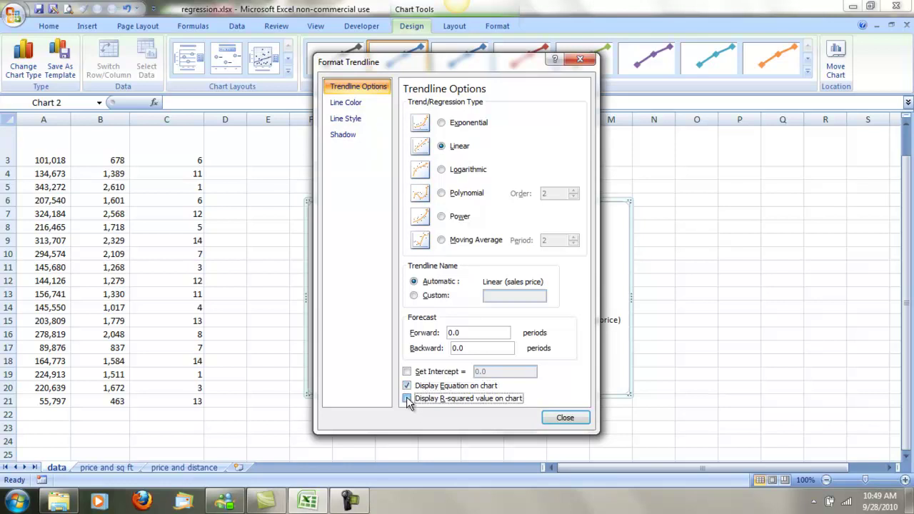
click(567, 419)
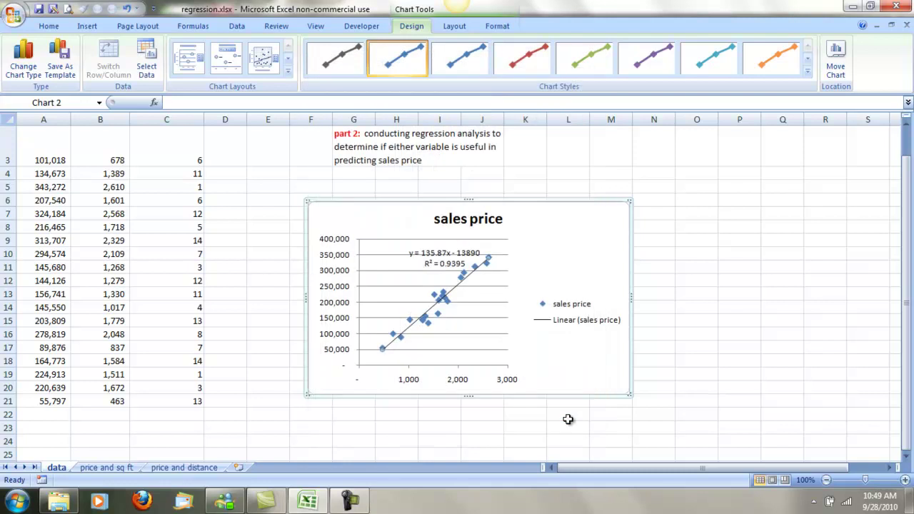
Move the trendline equation and R-squared label off the plot area to the empty space above the legend
click(720, 309)
click(449, 255)
drag(444, 245, 573, 228)
click(693, 250)
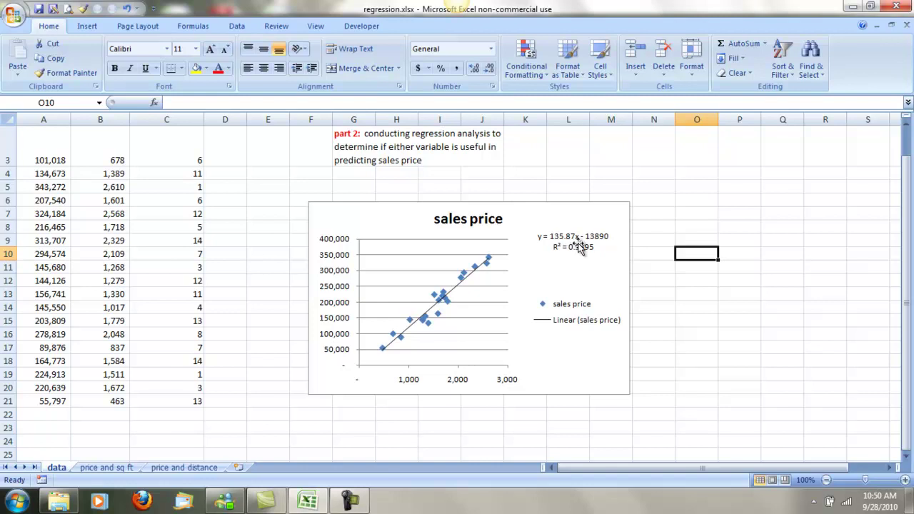
drag(907, 197, 907, 152)
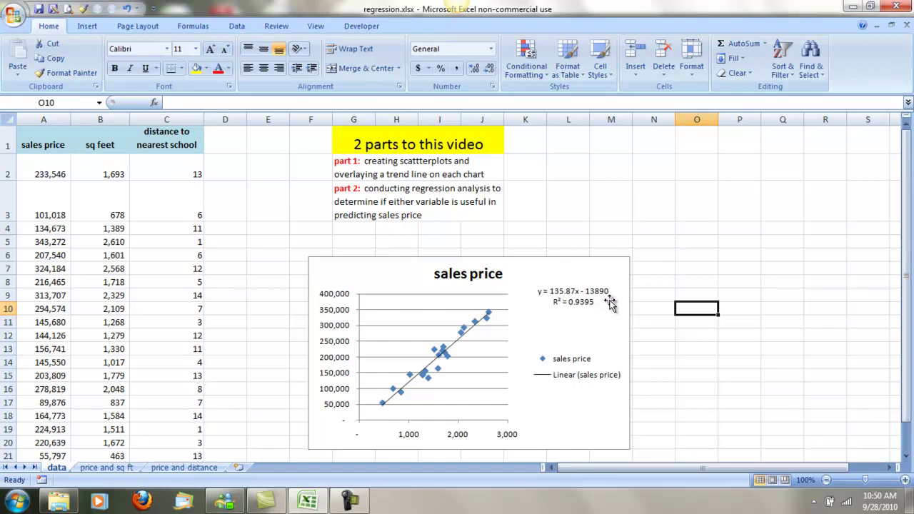
click(677, 347)
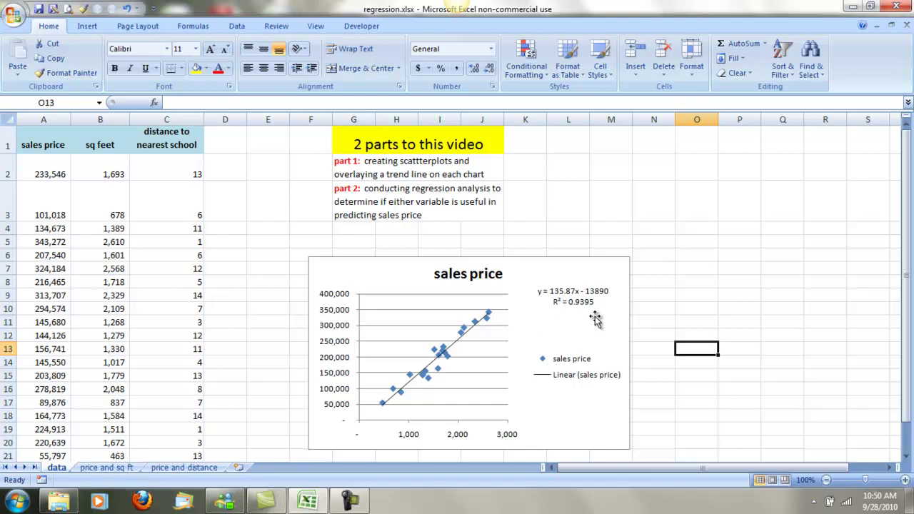
click(736, 308)
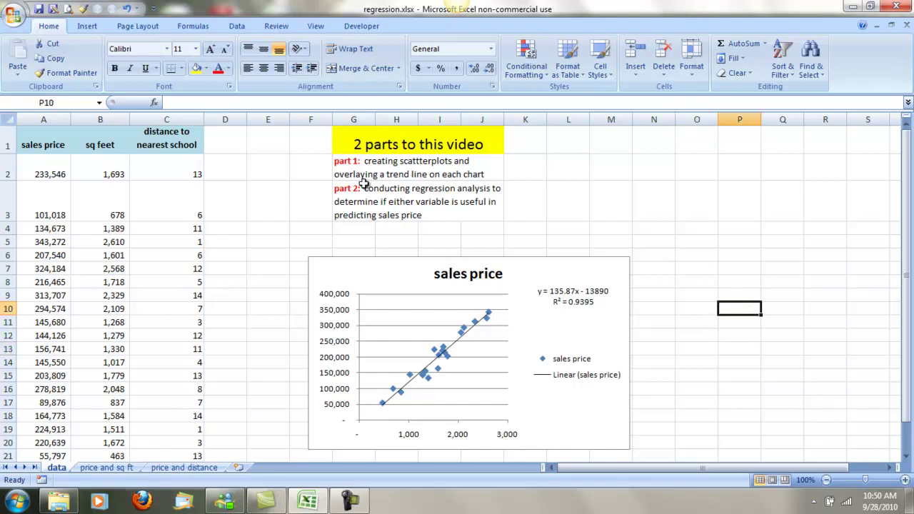
scroll(728, 375, down, 1)
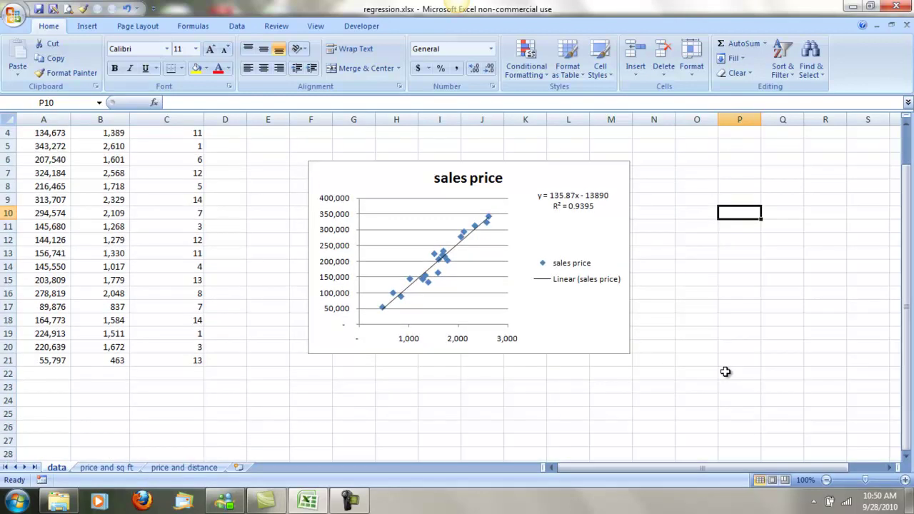
scroll(725, 372, up, 1)
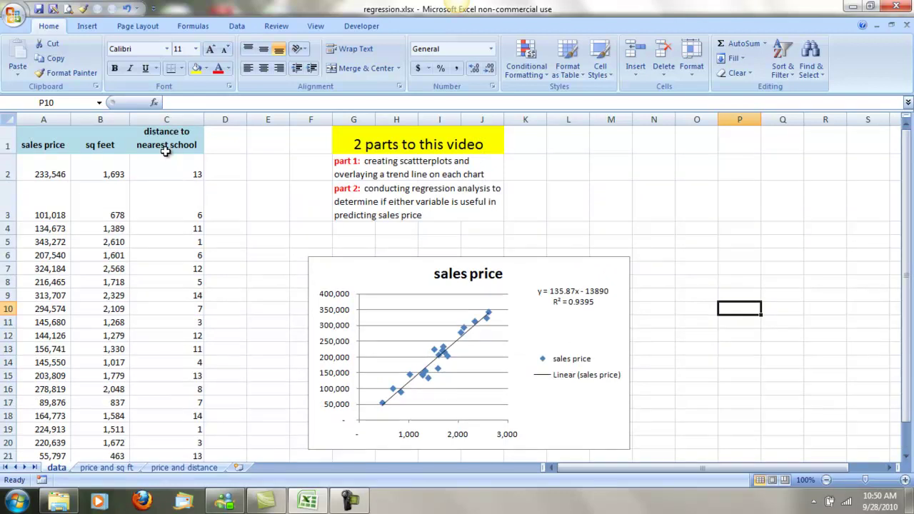
Insert a second empty markers-only scatter chart on the data sheet
click(86, 25)
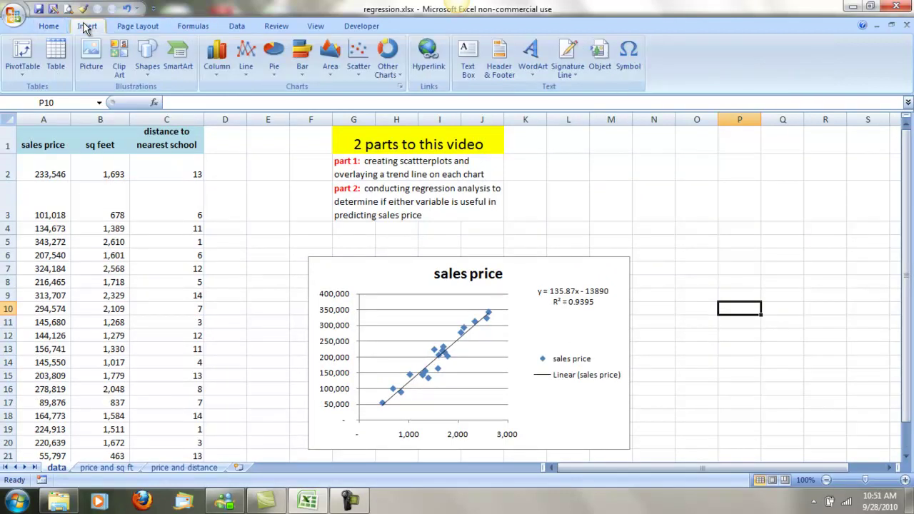
click(360, 59)
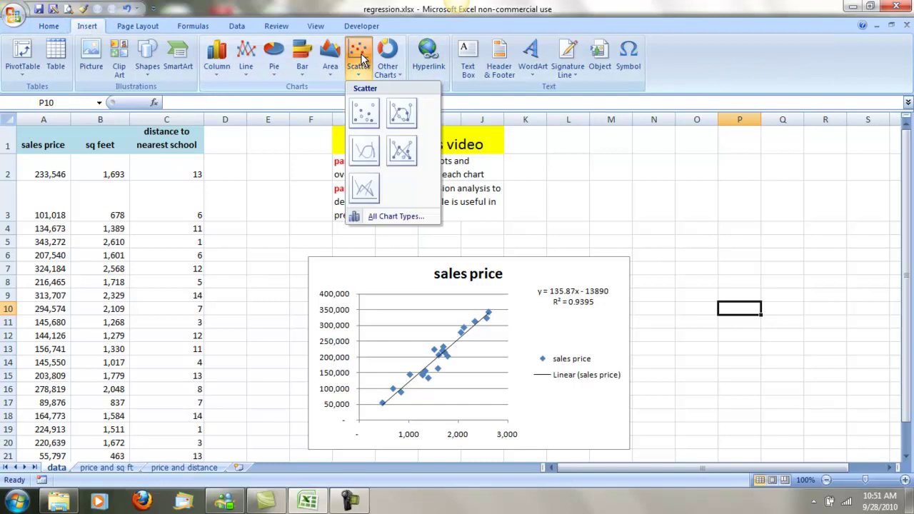
click(363, 111)
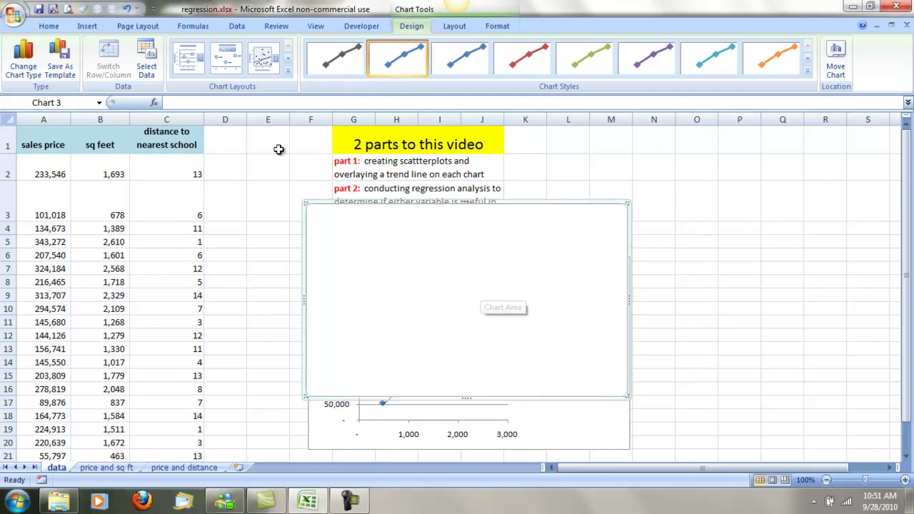
Add a series to the new chart, named from cell A1 and with X values from the distance data in C2:C21
click(148, 59)
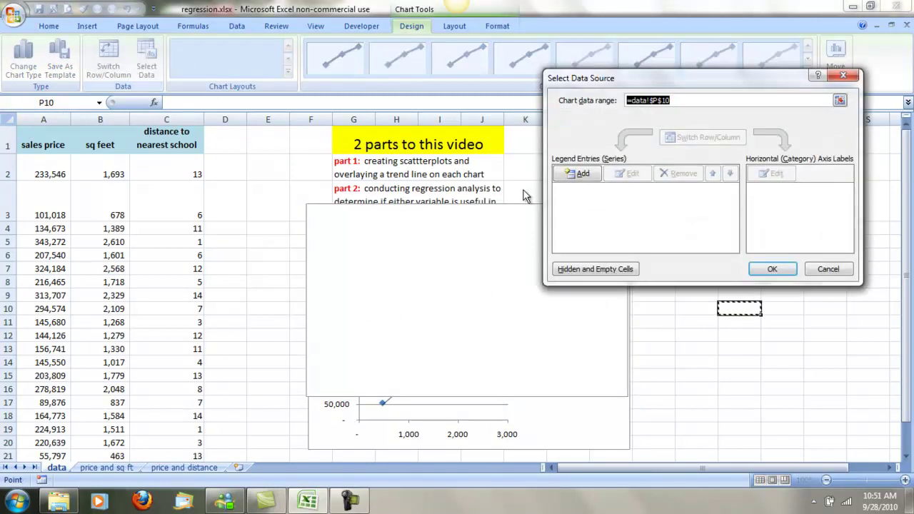
click(580, 177)
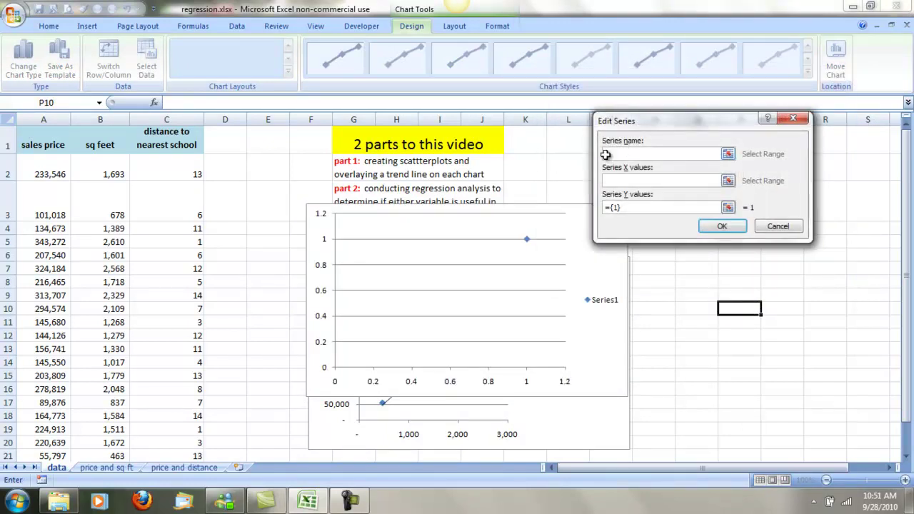
click(51, 144)
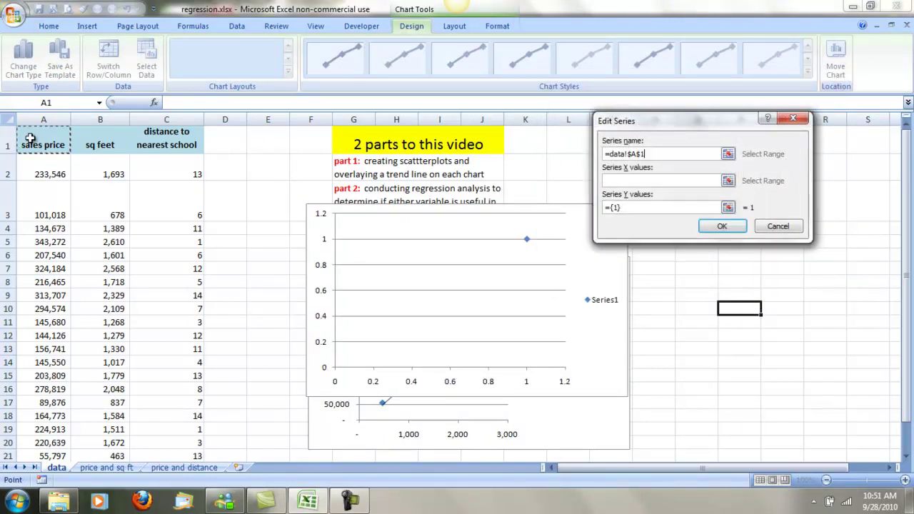
click(656, 181)
drag(179, 171, 190, 347)
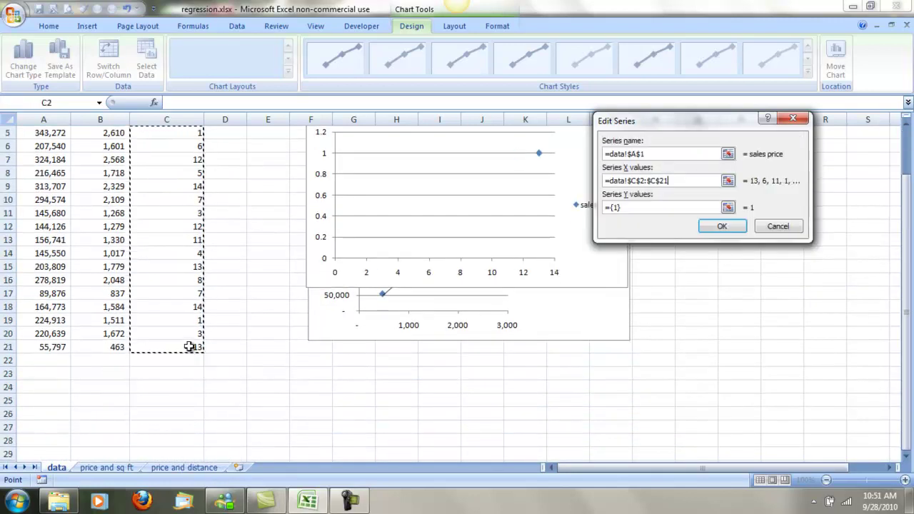
click(618, 207)
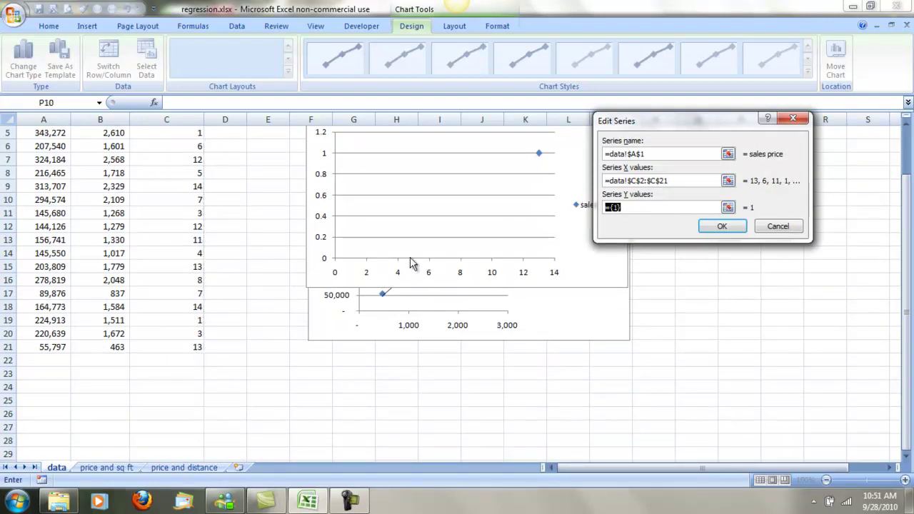
drag(52, 347, 20, 163)
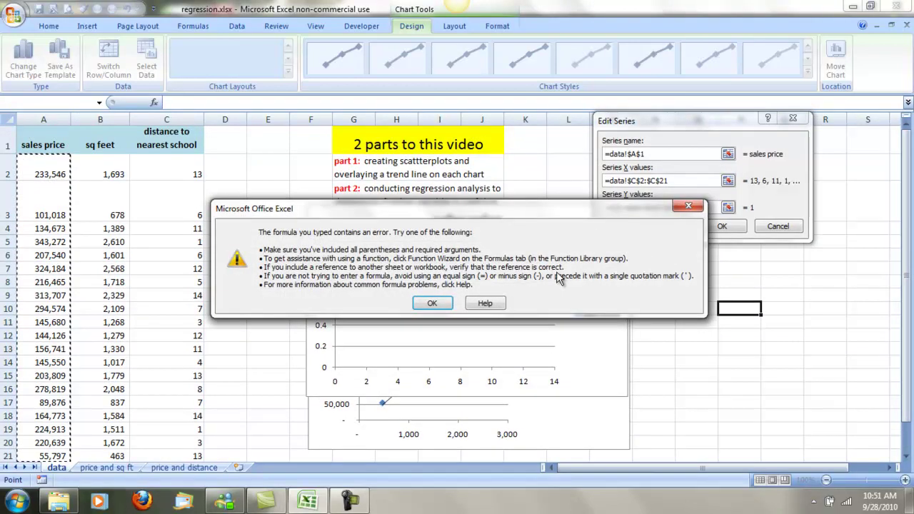
click(432, 304)
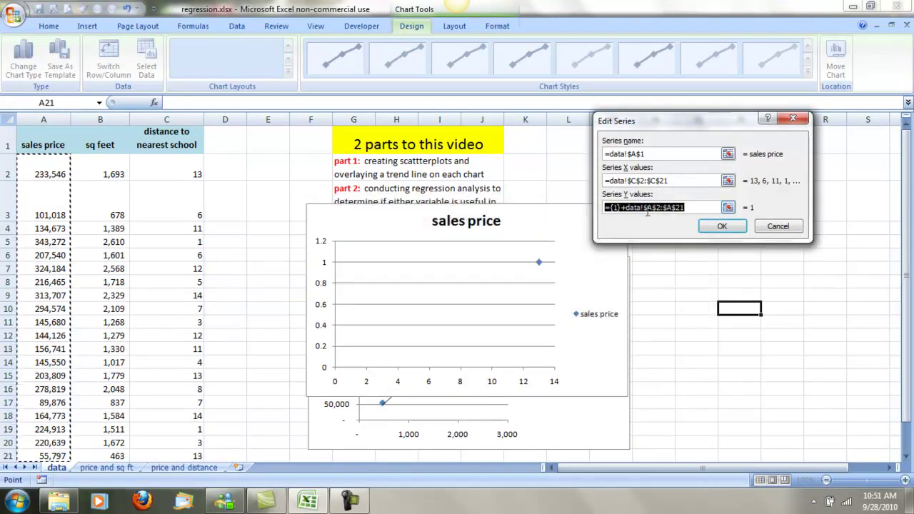
click(697, 210)
text(+)
key(Home)
key(Right)
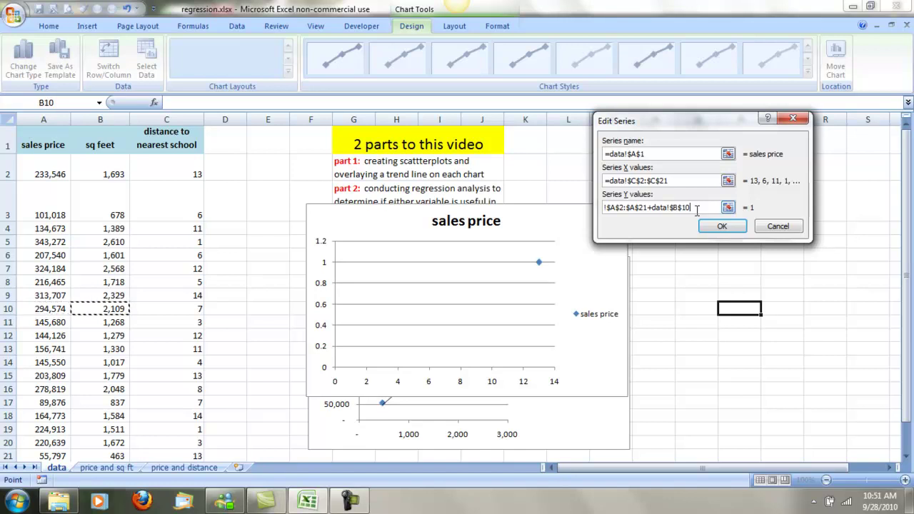
Clear the faulty Y values entry, set the series Y values to A2:A21, and accept the chart's data source
key(BackSpace)
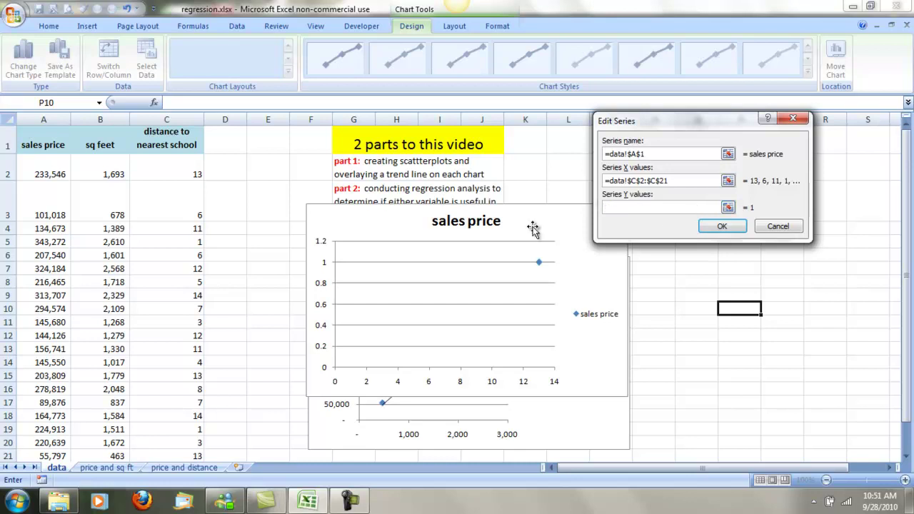
drag(41, 171, 20, 400)
click(720, 227)
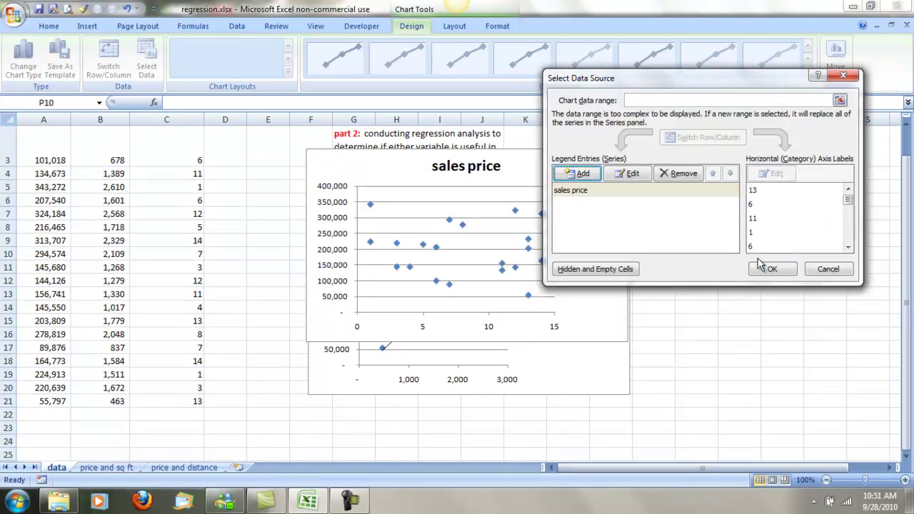
click(772, 269)
Move the price and distance chart beside the first chart so the two no longer overlap
drag(534, 169, 871, 215)
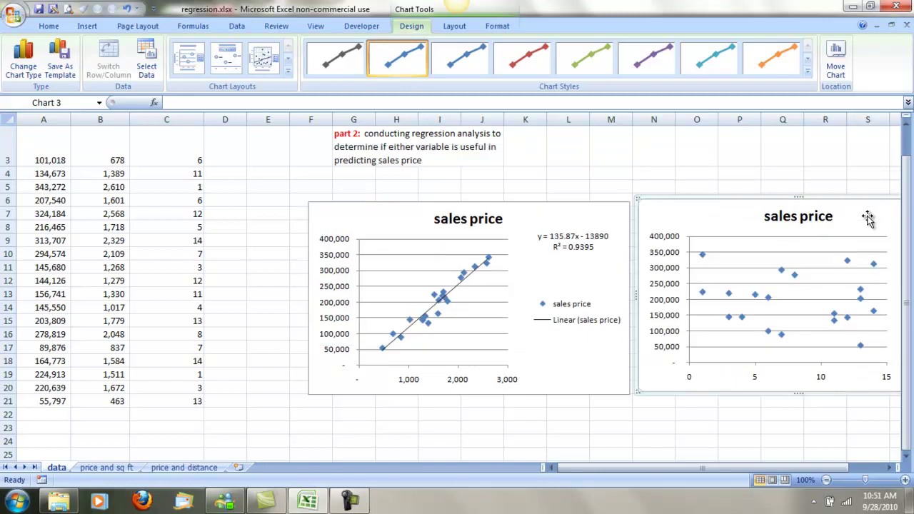
click(892, 468)
click(892, 468)
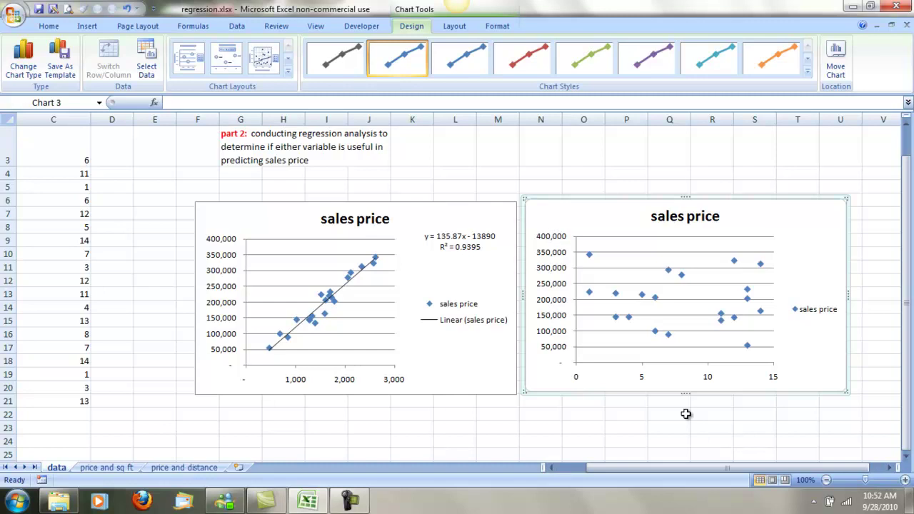
Add a linear trendline to the points of the price and distance chart, displaying its equation and R-squared value
click(682, 279)
right_click(682, 281)
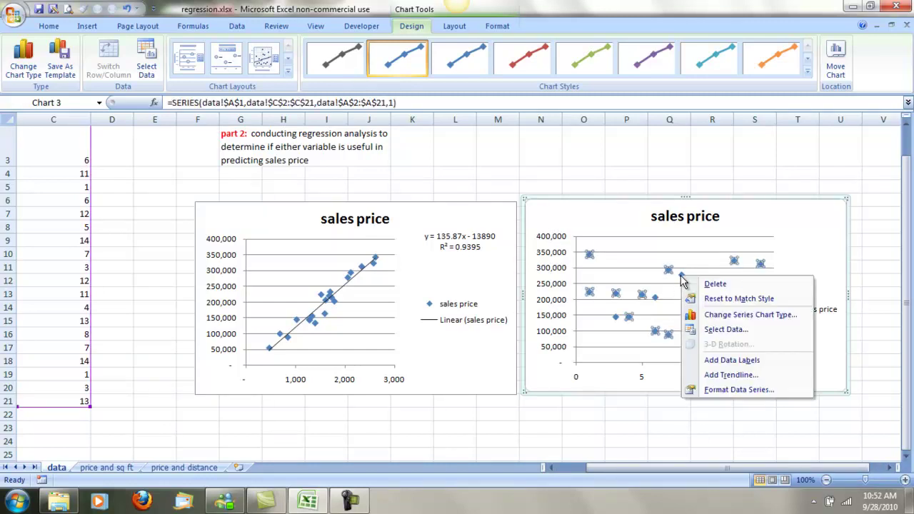
click(735, 378)
click(449, 386)
click(437, 402)
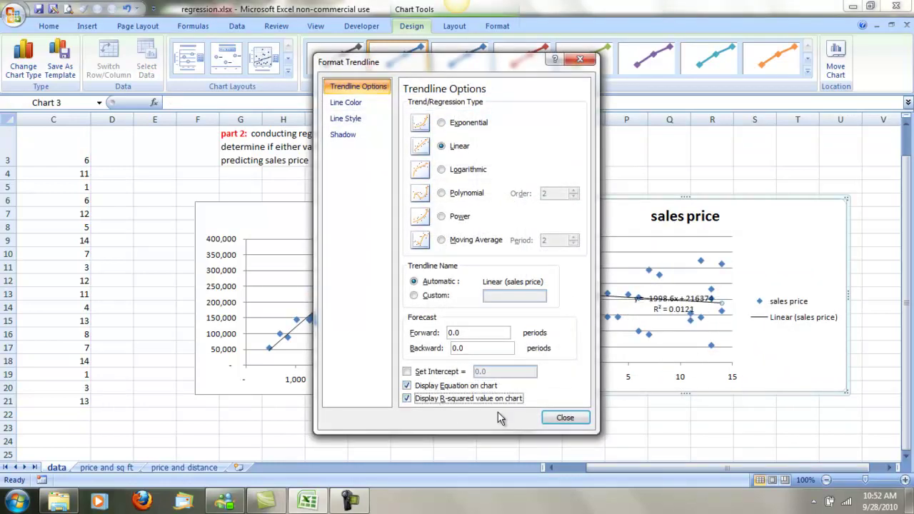
click(565, 418)
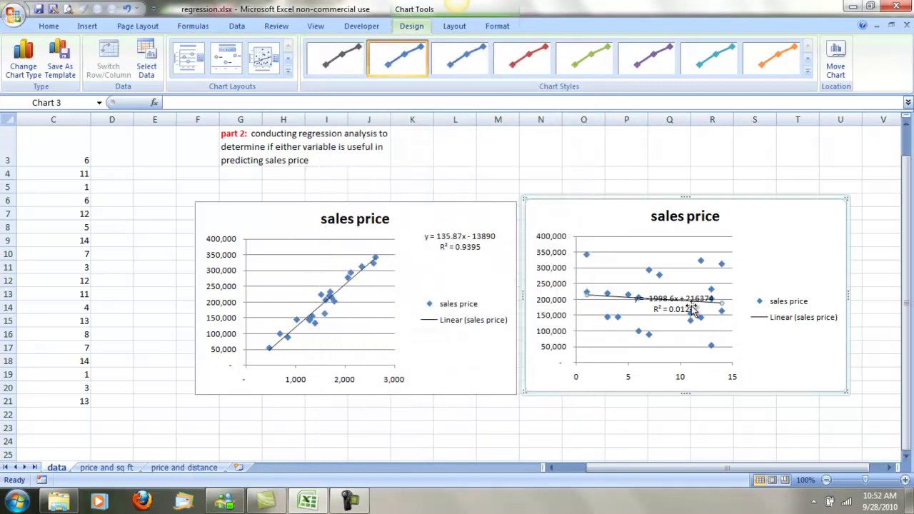
Move the second chart's equation and R-squared label off the plot area to above the legend, and deselect the chart
drag(711, 304, 794, 240)
click(786, 422)
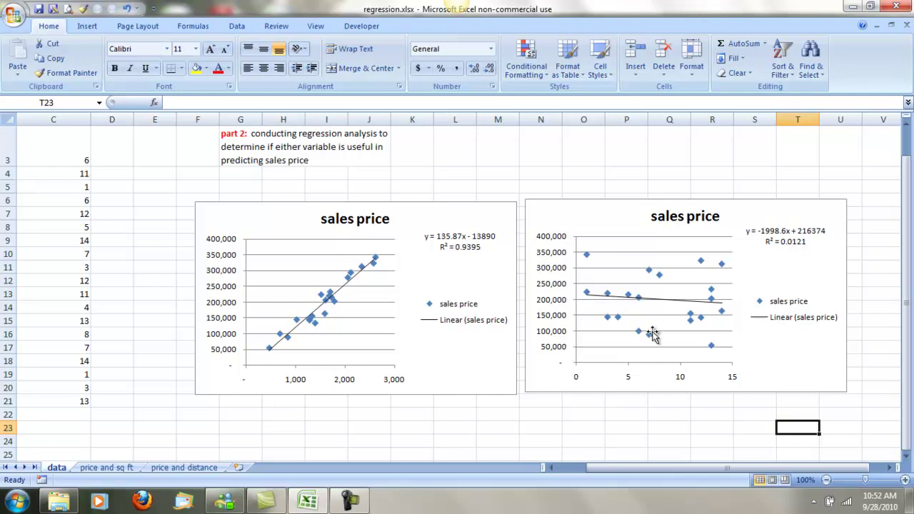
click(490, 418)
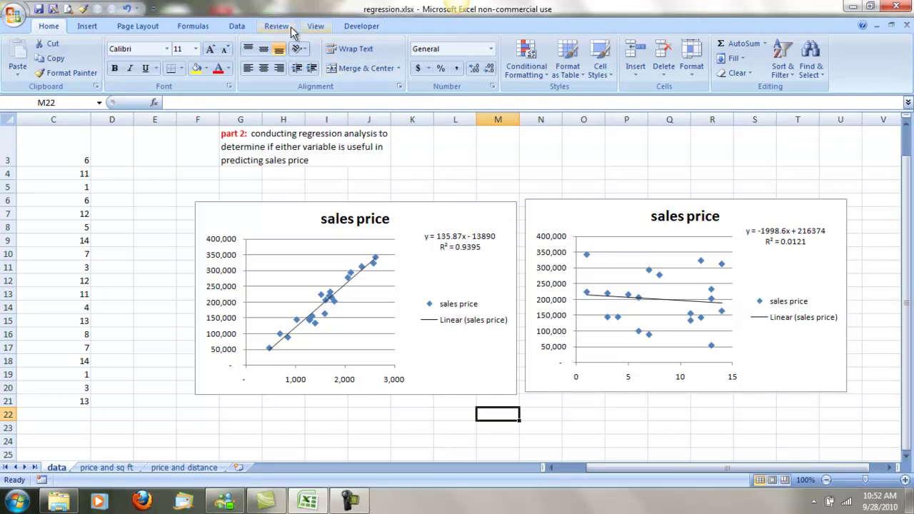
Start a Regression from the data analysis tools, with the sales price column A1:A21 as the input Y range
click(236, 26)
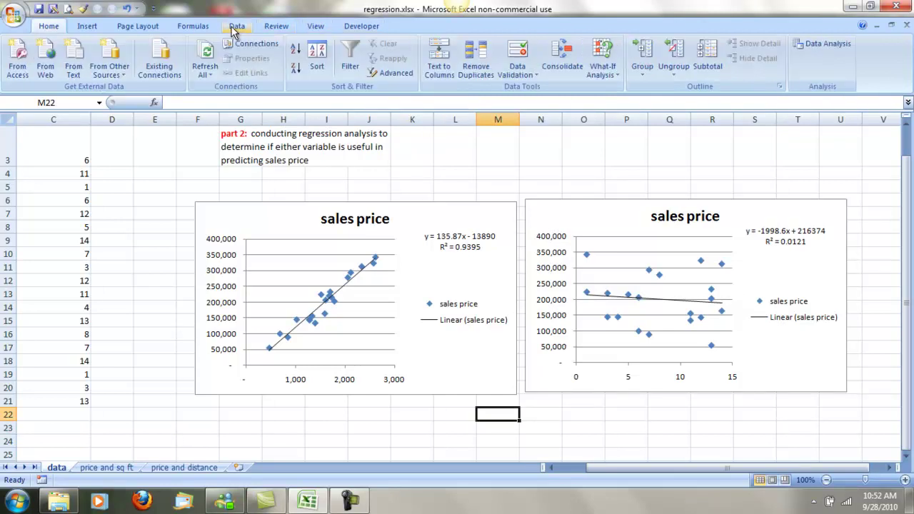
click(817, 47)
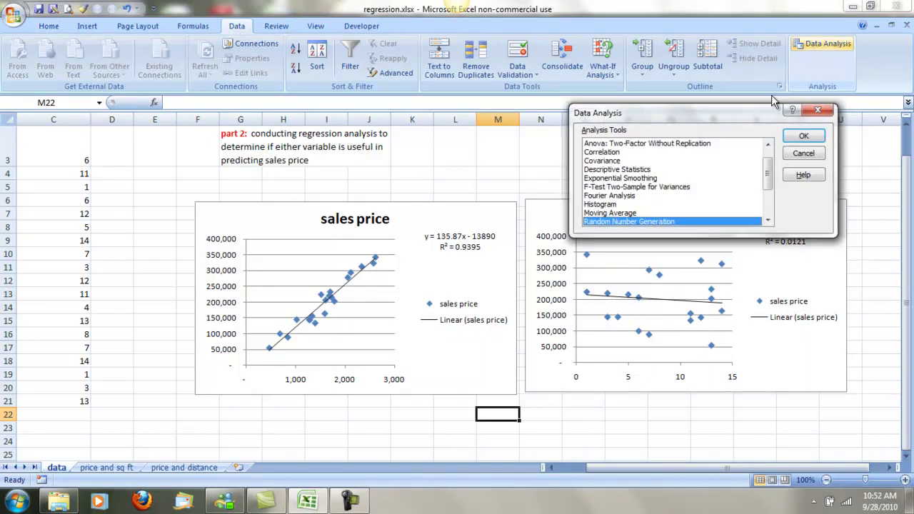
drag(769, 175, 763, 193)
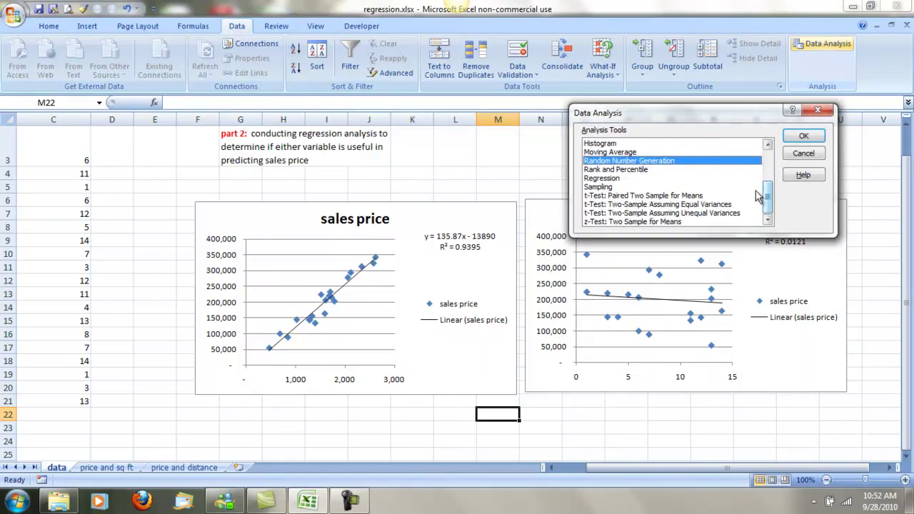
click(605, 179)
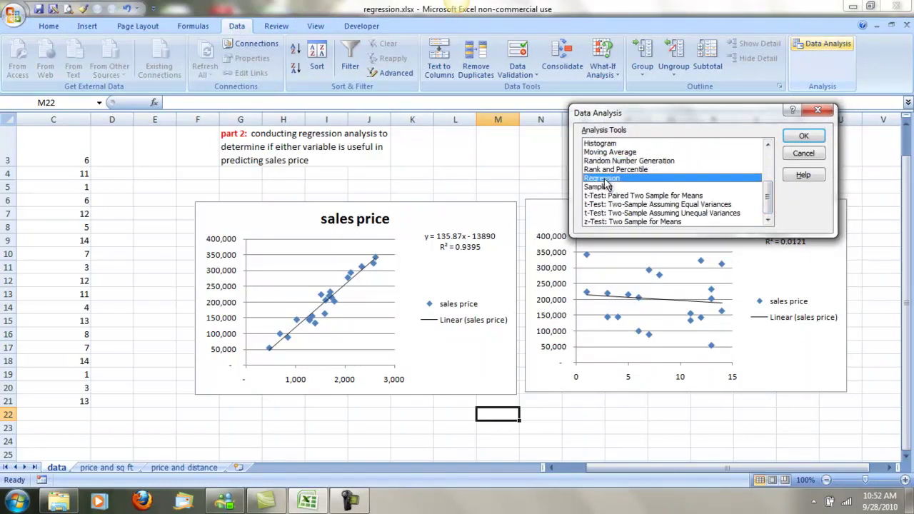
click(803, 135)
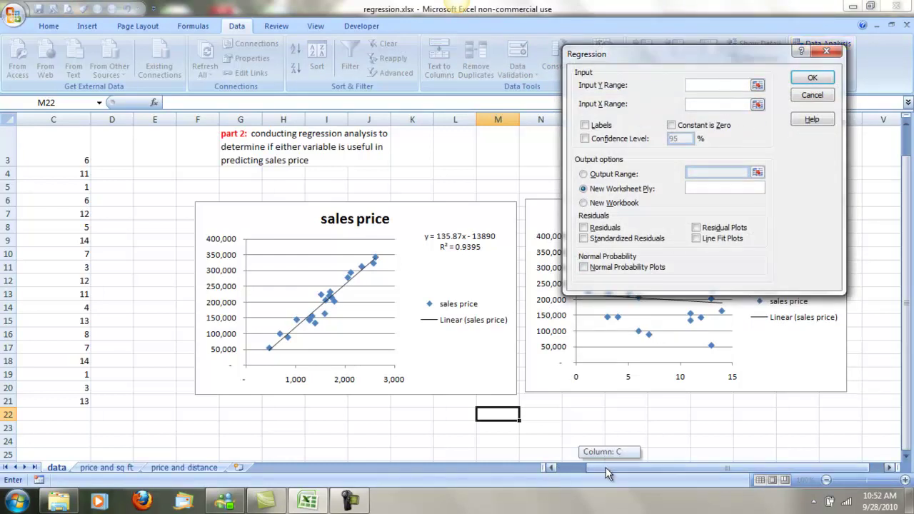
drag(610, 469, 571, 472)
drag(50, 401, 41, 143)
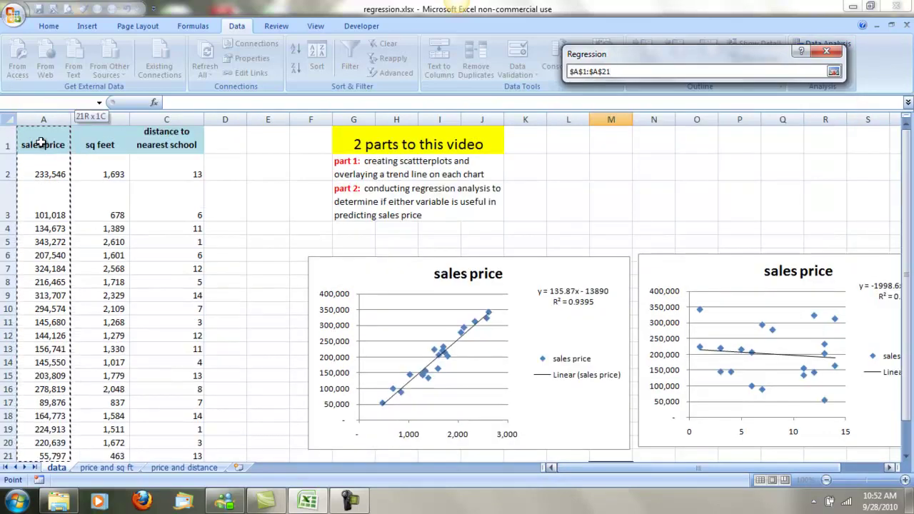
drag(42, 143, 41, 143)
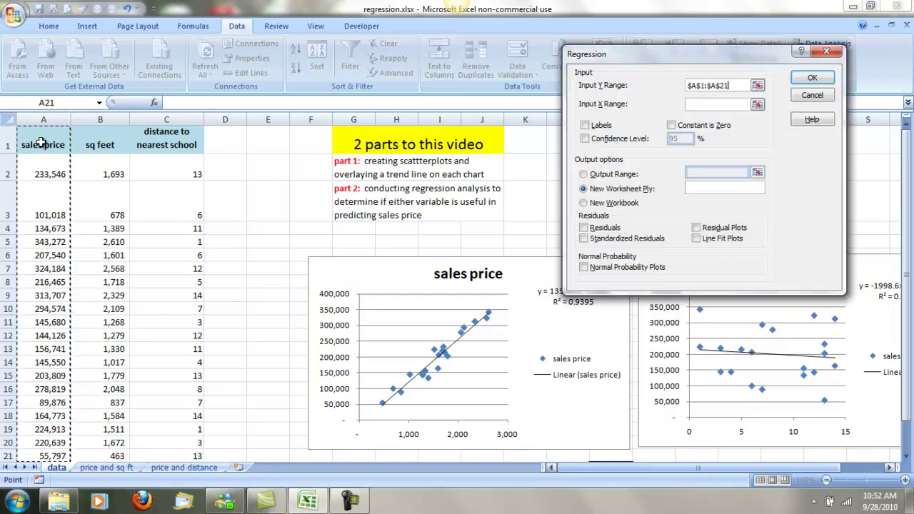
Set the regression's input X range to the square feet column B1:B21 and mark the ranges as including labels
click(741, 106)
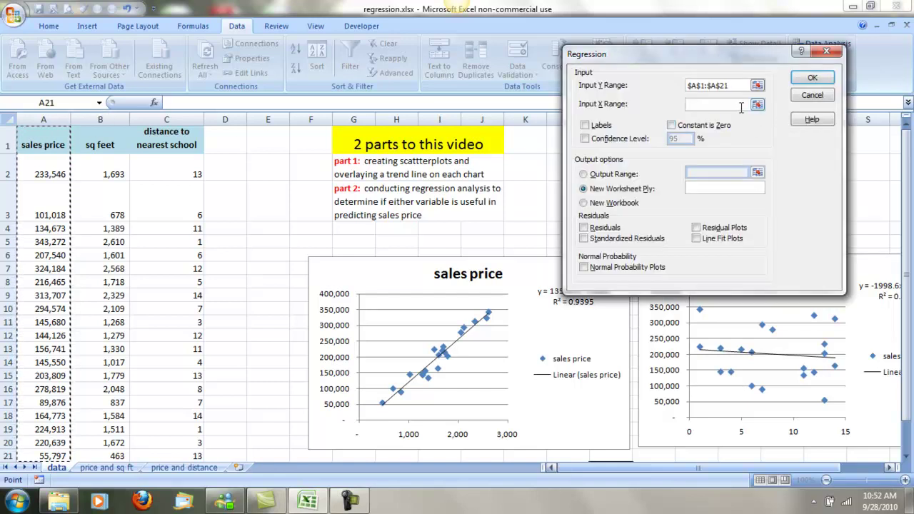
drag(100, 143, 102, 360)
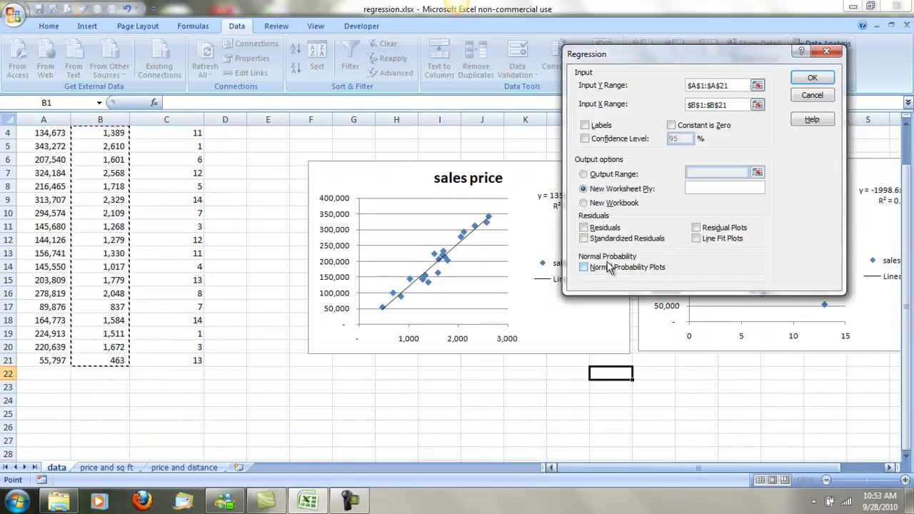
click(587, 126)
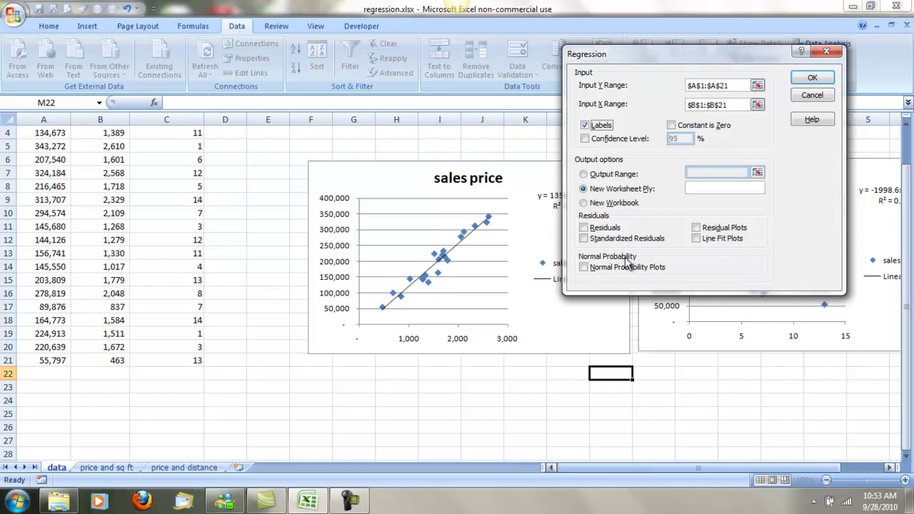
Direct the regression output to a range starting at cell A1 of the price and sq ft sheet
click(584, 175)
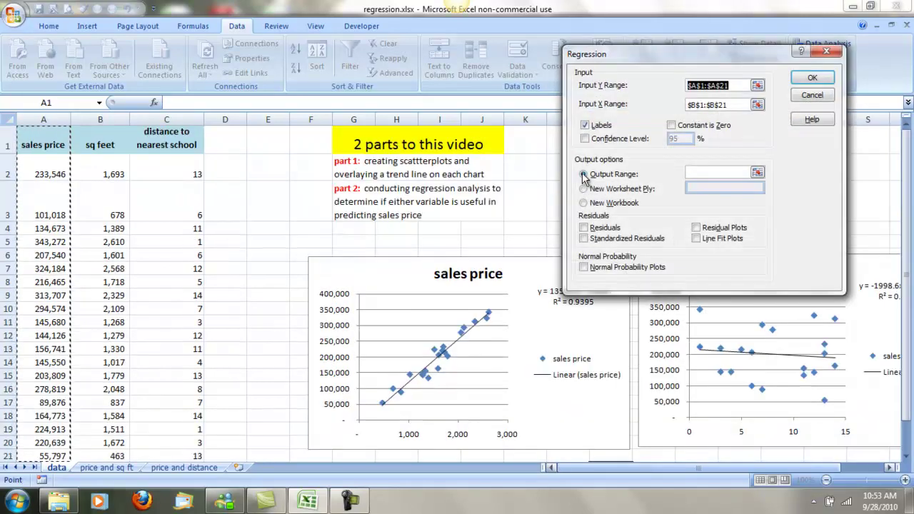
click(695, 176)
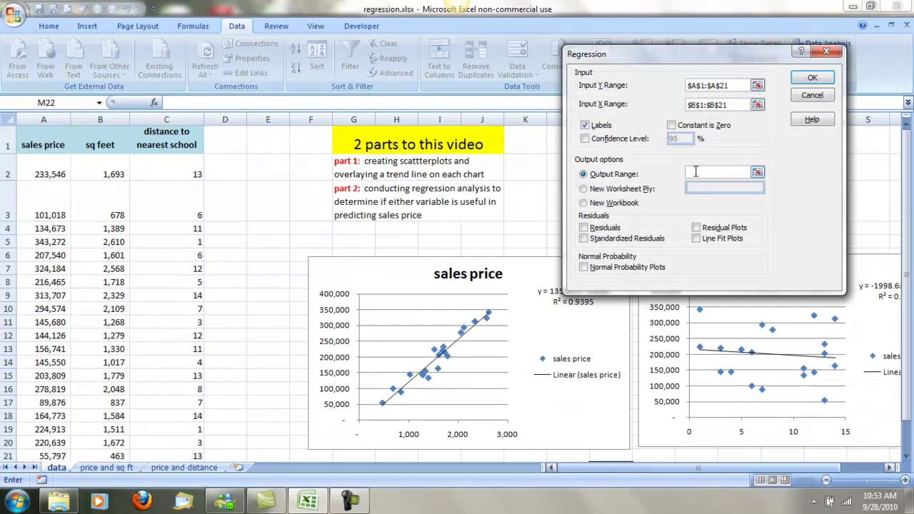
click(107, 468)
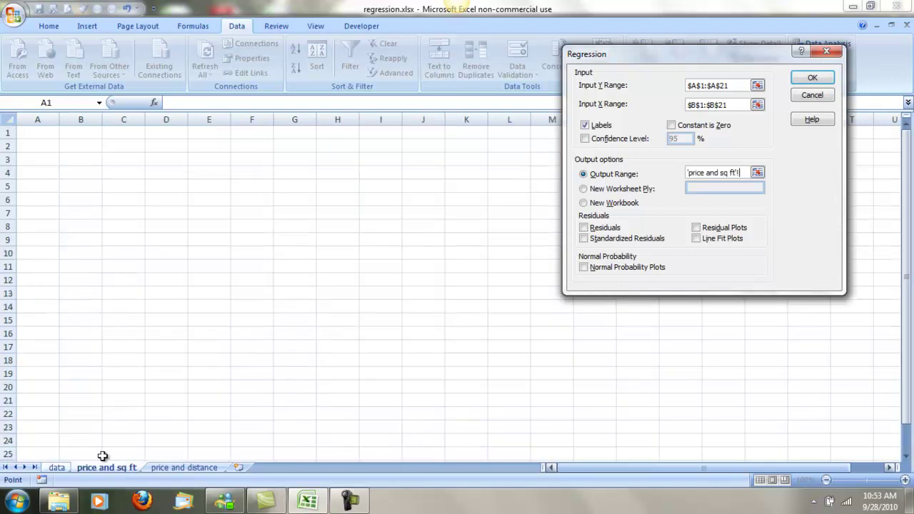
click(35, 133)
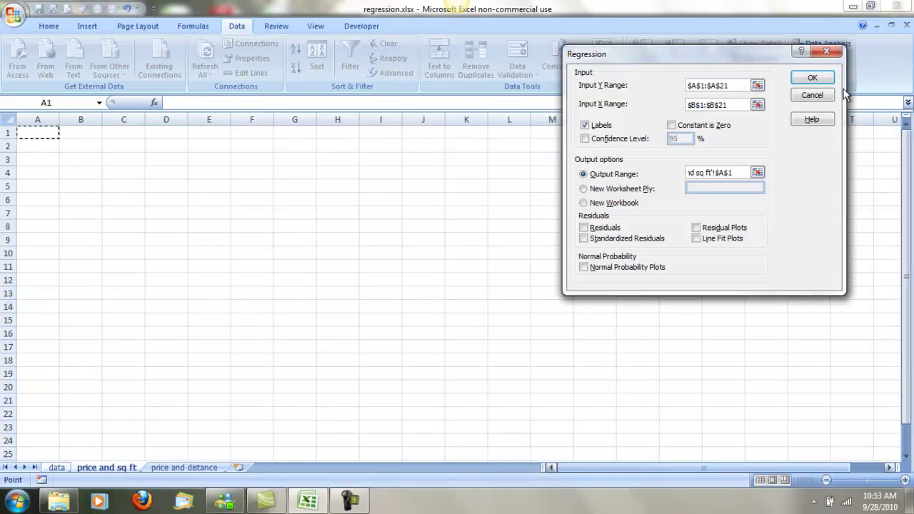
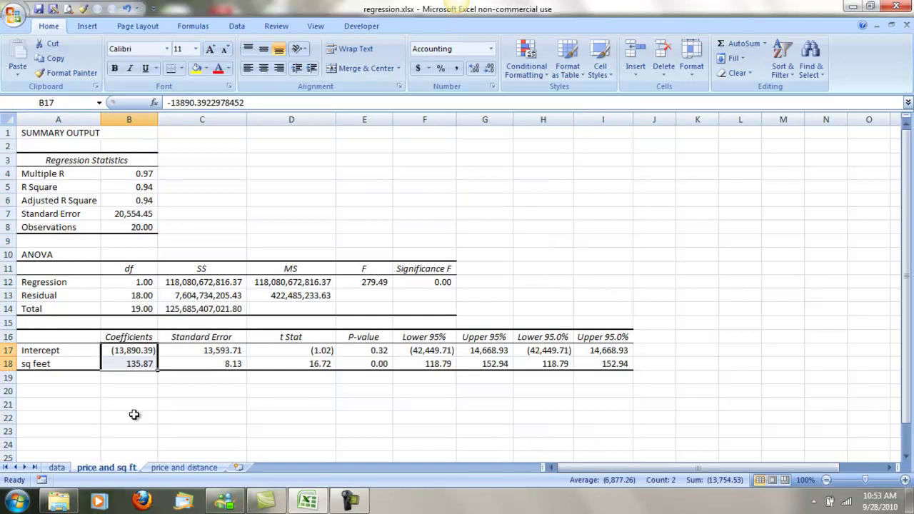
Enter the label "sales price =" in A21 and link B21 to the sq feet coefficient with =B18
click(83, 405)
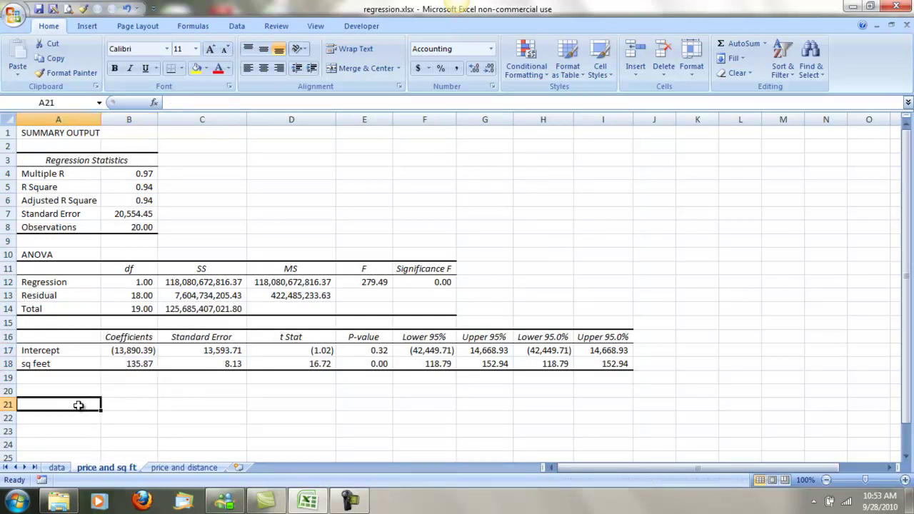
text(sales price)
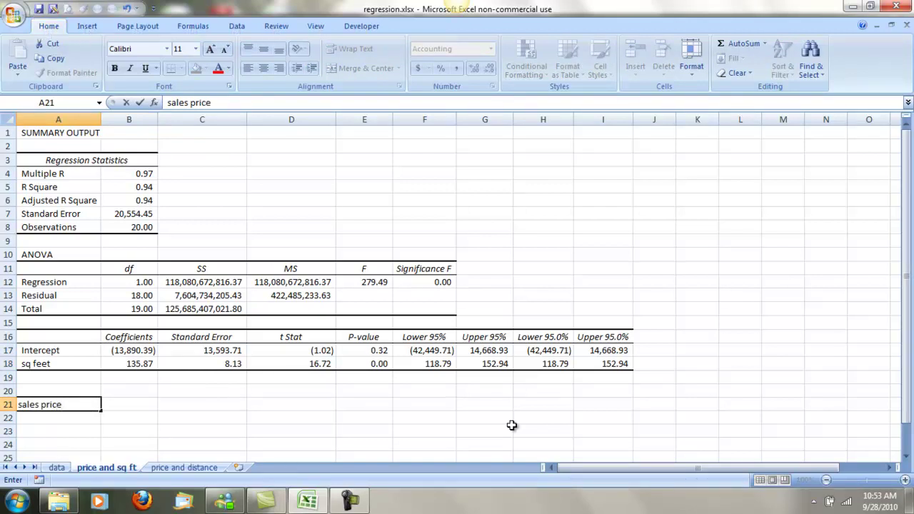
key(Tab)
text(=)
key(Up)
key(Up)
key(Up)
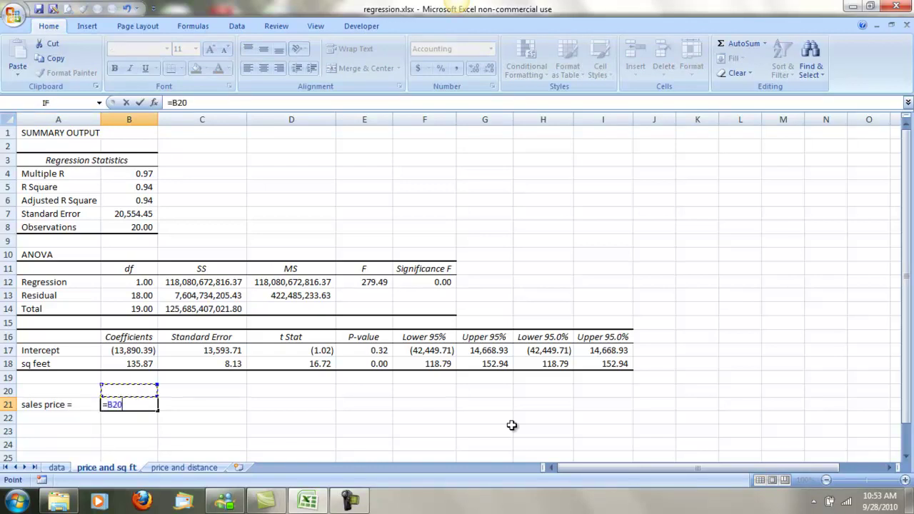
key(Return)
key(Up)
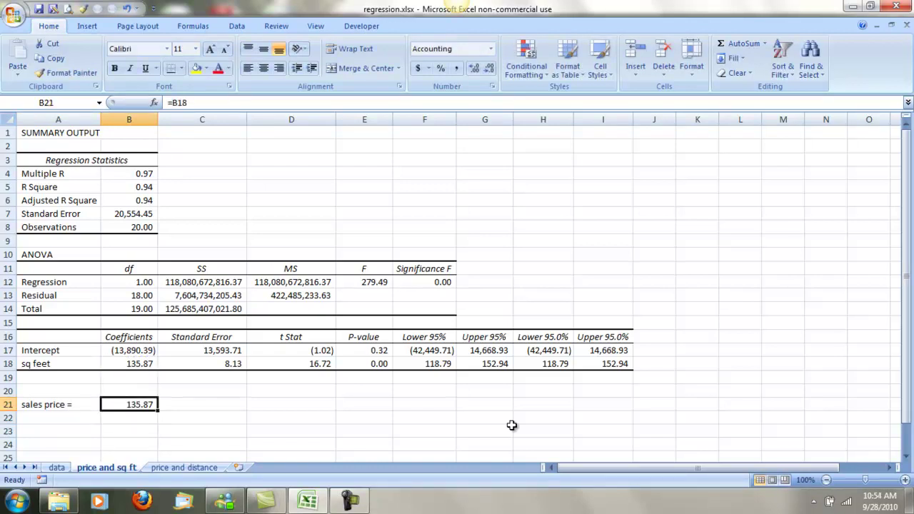
Label cell C21 as "sq. ft" next to the coefficient
key(Right)
text(sqare)
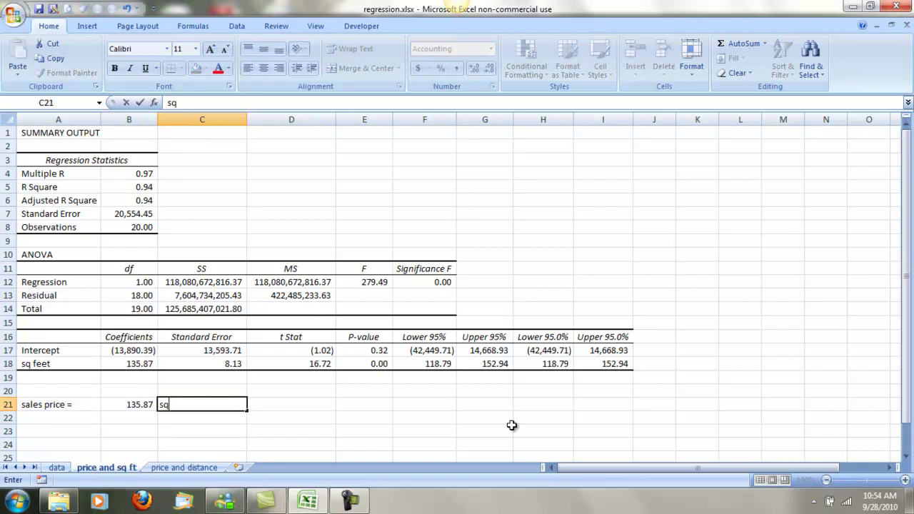
key(BackSpace)
key(BackSpace)
key(Right)
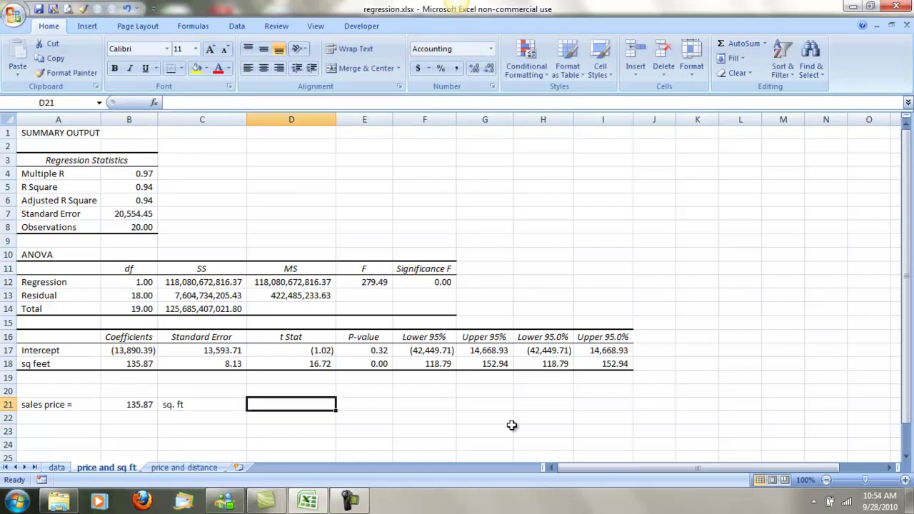
Link cell D21 to the intercept coefficient with =B17 to finish the equation row
text(=)
key(Up)
key(Up)
key(Up)
key(Up)
key(Left)
key(Left)
key(Return)
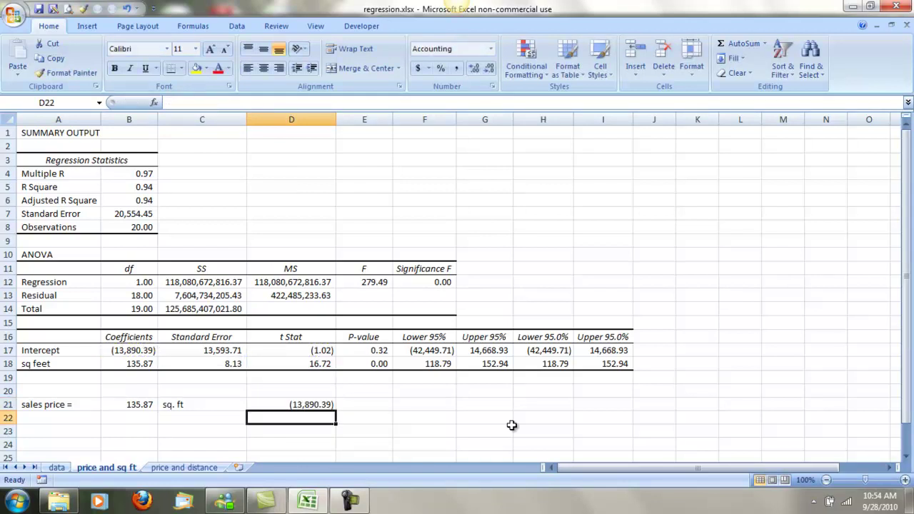
Review the parts of the regression equation in row 21, from the label in A21 to the intercept in D21
key(Left)
key(Left)
key(Left)
key(Up)
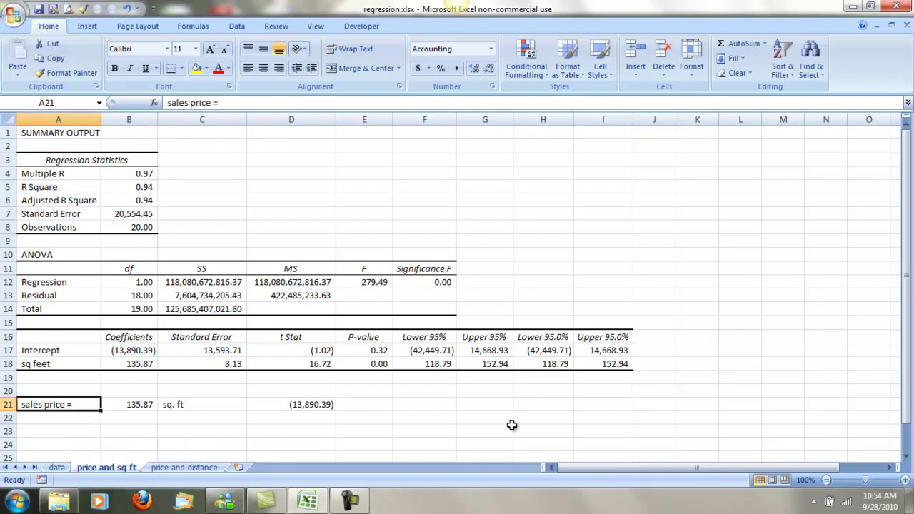
key(Right)
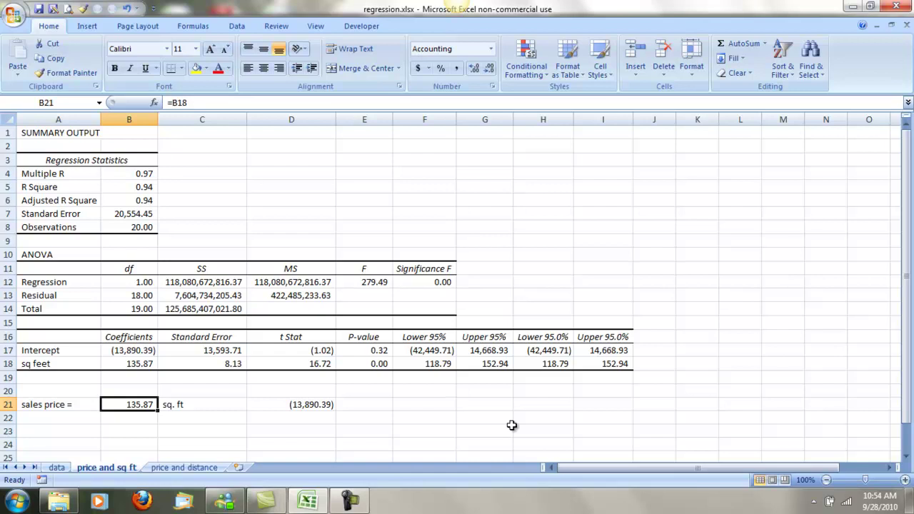
key(Right)
key(Right)
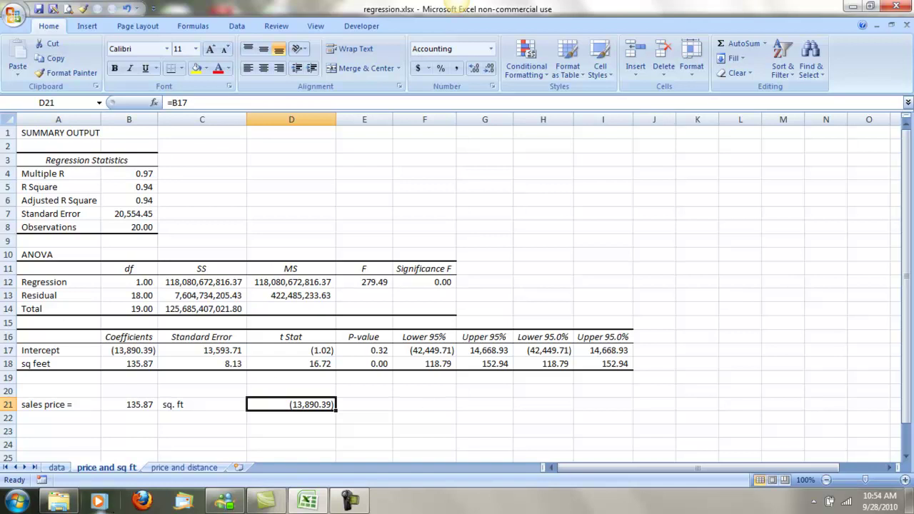
Move the square feet scatterplot from the data sheet to cell H1 of the price and sq ft sheet, and deselect it
click(56, 468)
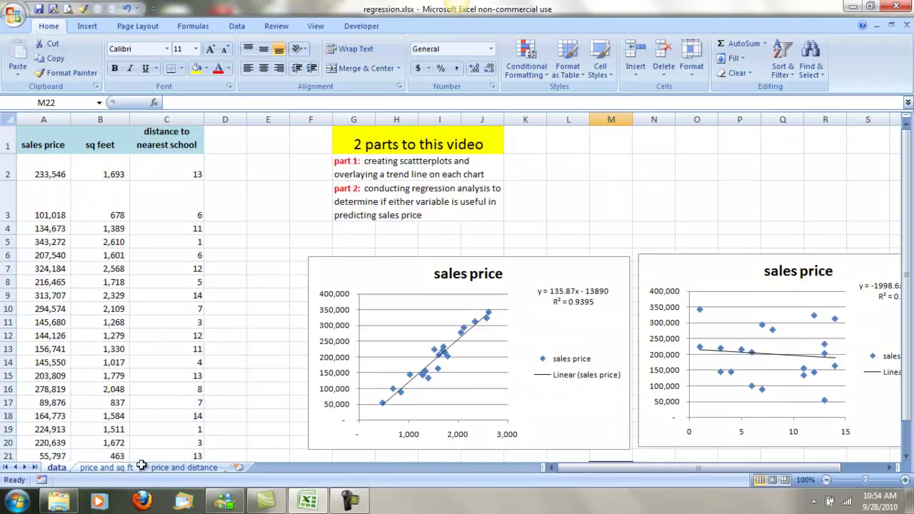
click(604, 273)
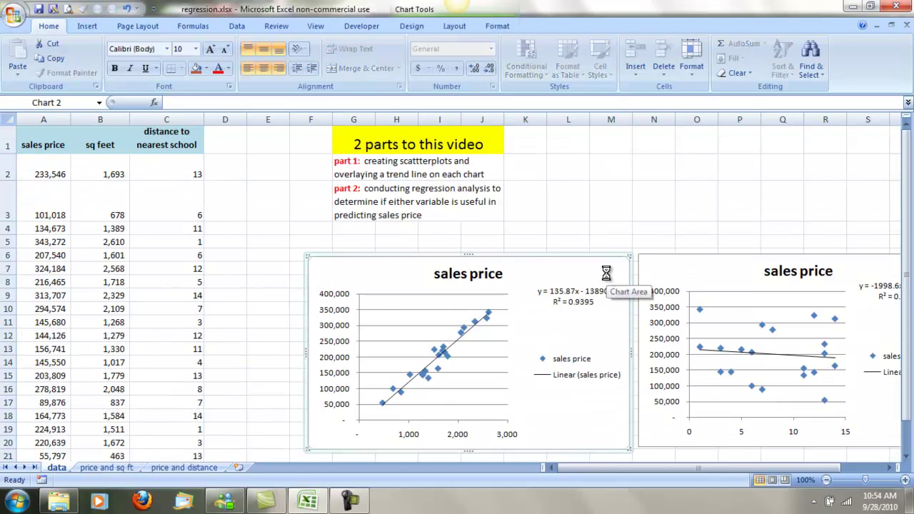
key(Delete)
click(115, 469)
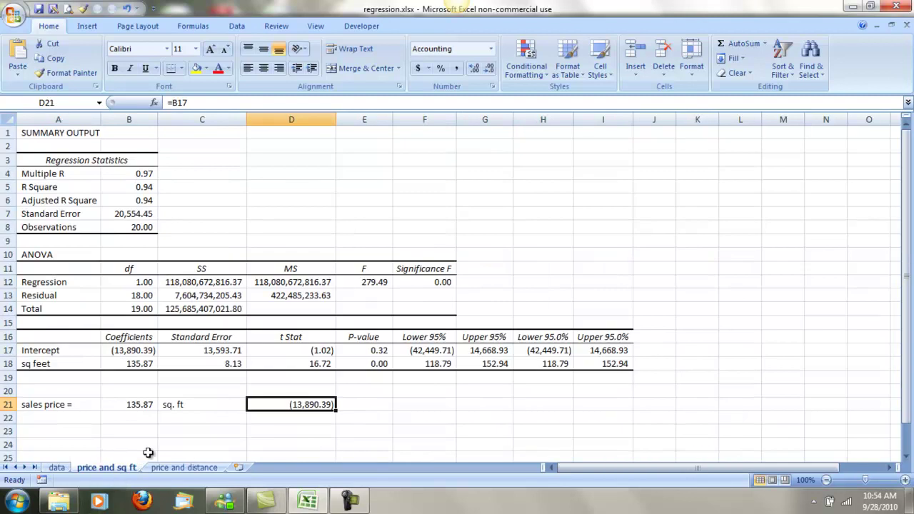
click(592, 162)
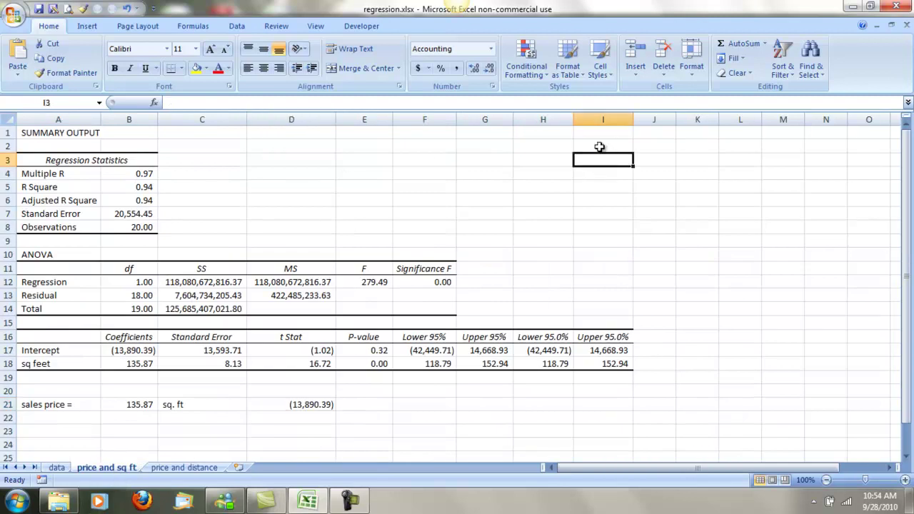
click(557, 137)
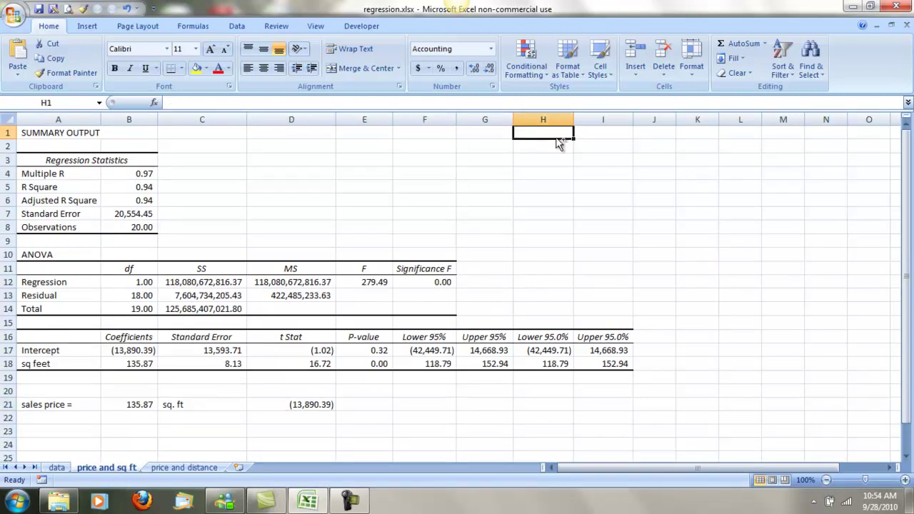
key(ctrl+v)
click(803, 402)
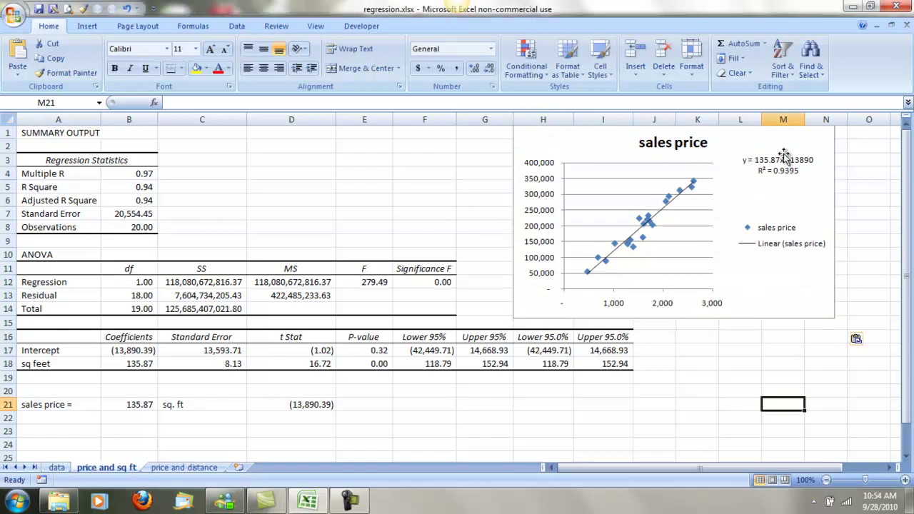
Compare the chart's trendline equation with the row 21 equation, and examine the Significance F and the P-values of the intercept and sq feet
click(775, 164)
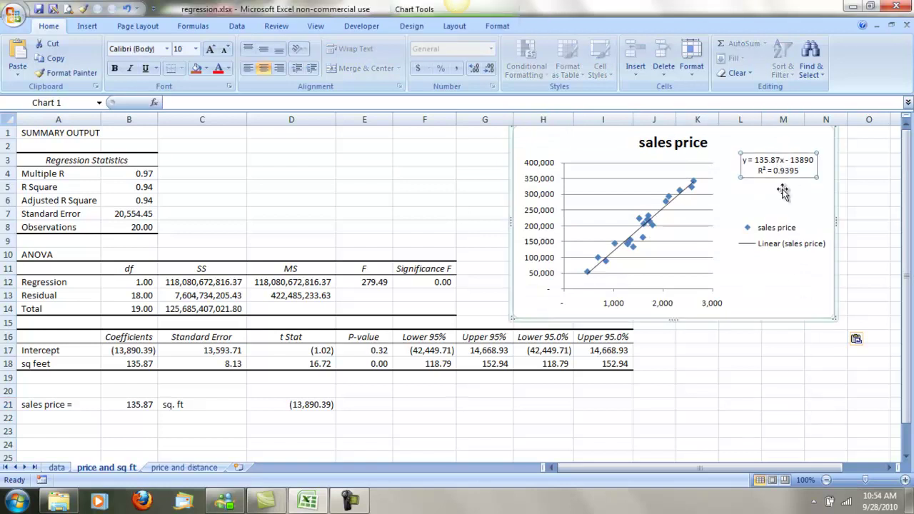
click(128, 404)
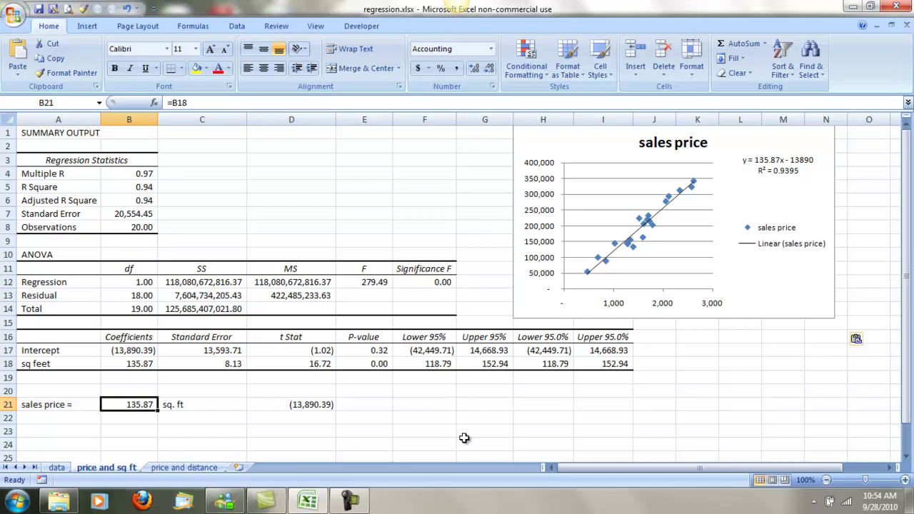
click(76, 432)
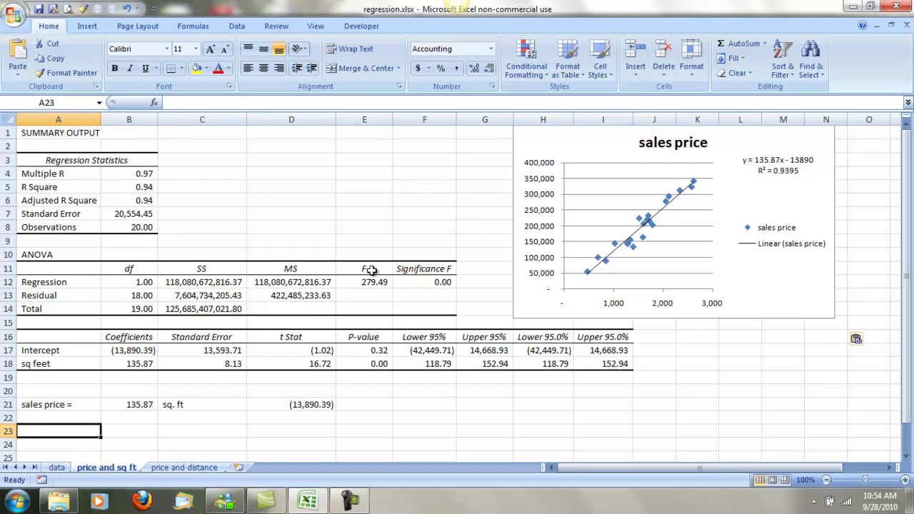
click(438, 284)
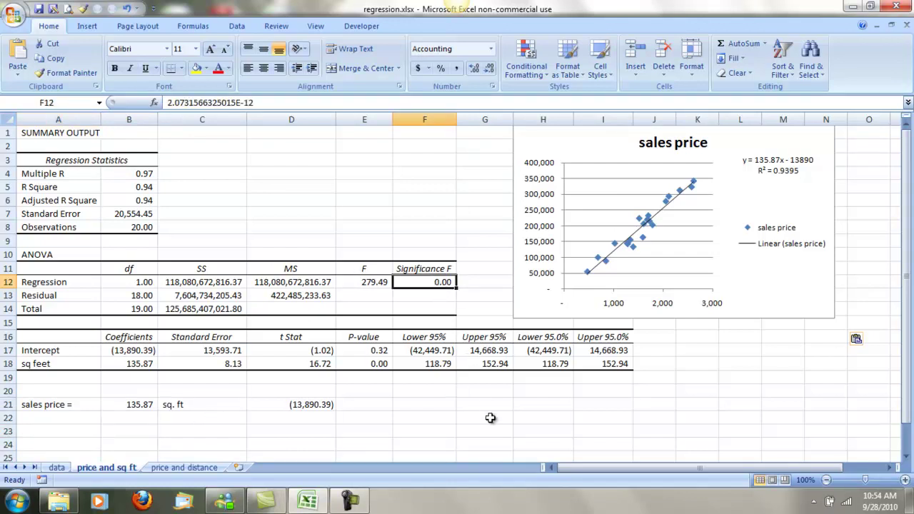
click(372, 364)
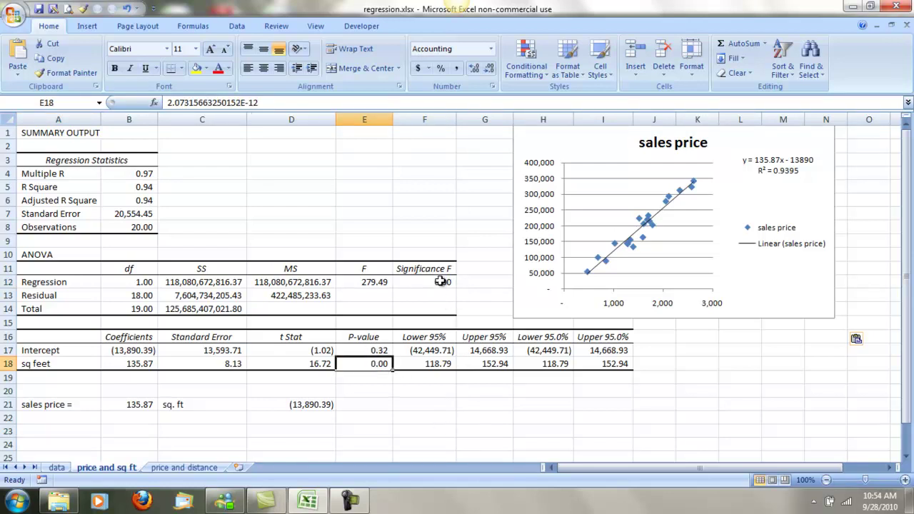
click(441, 281)
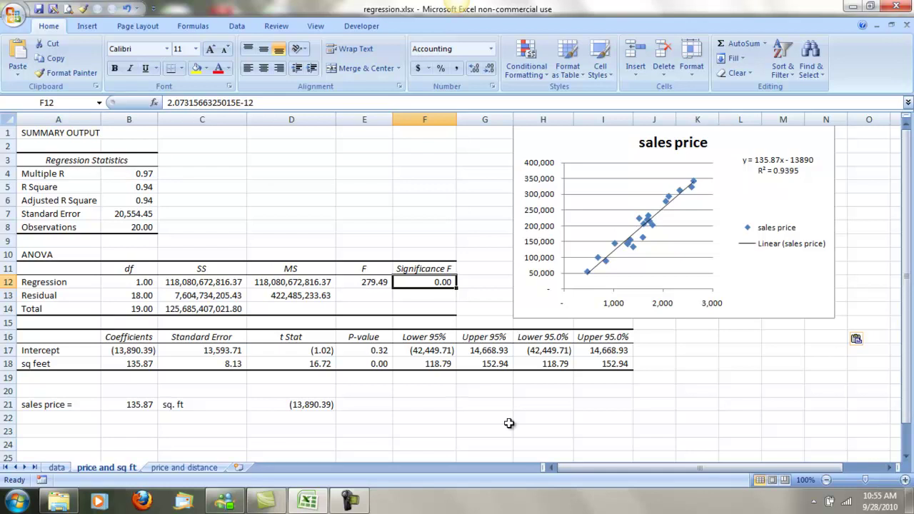
click(369, 351)
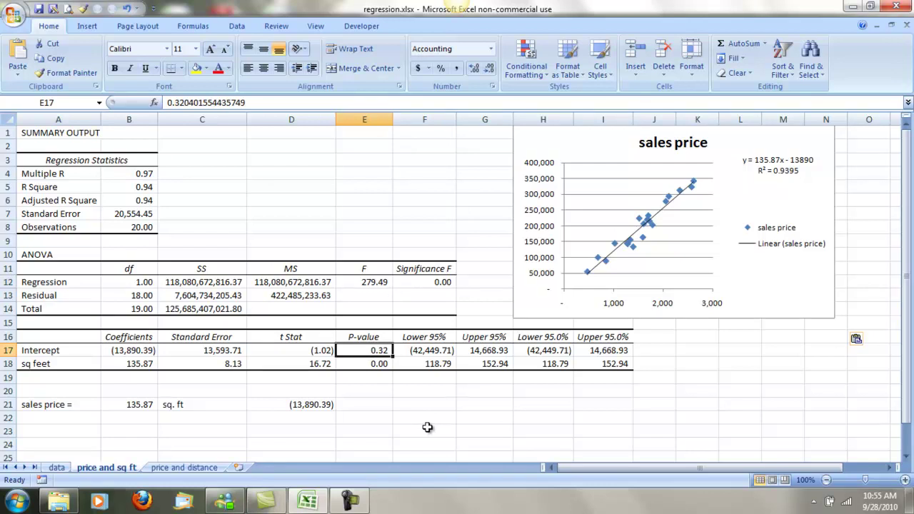
click(380, 366)
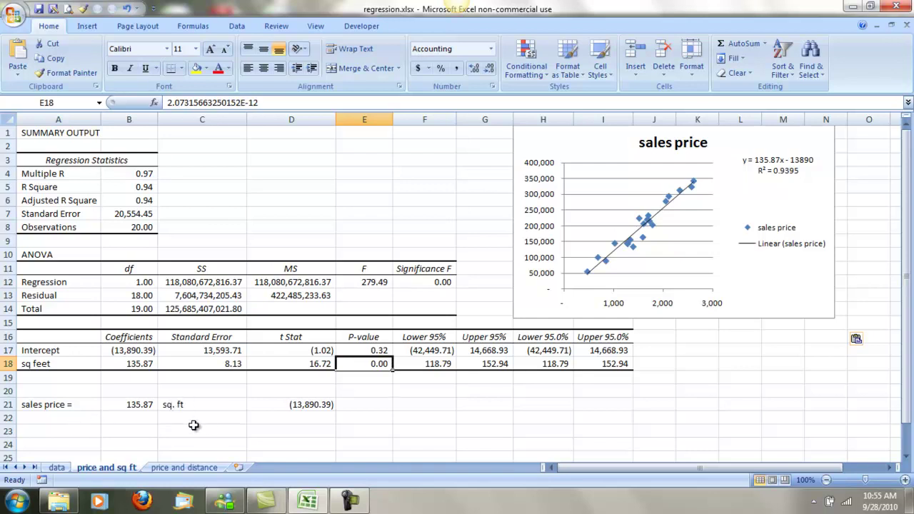
Start another Regression on the data sheet, with the school distance cells C2:C21 as the input X range
click(58, 470)
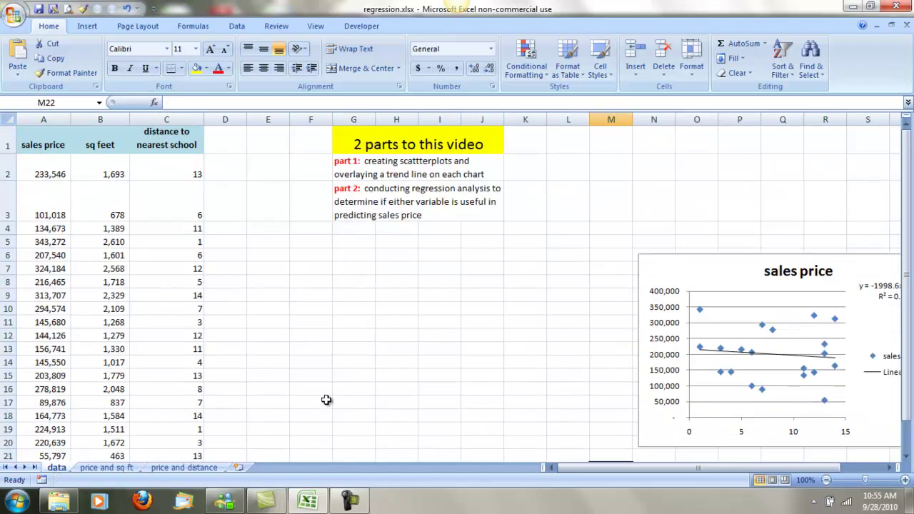
click(302, 377)
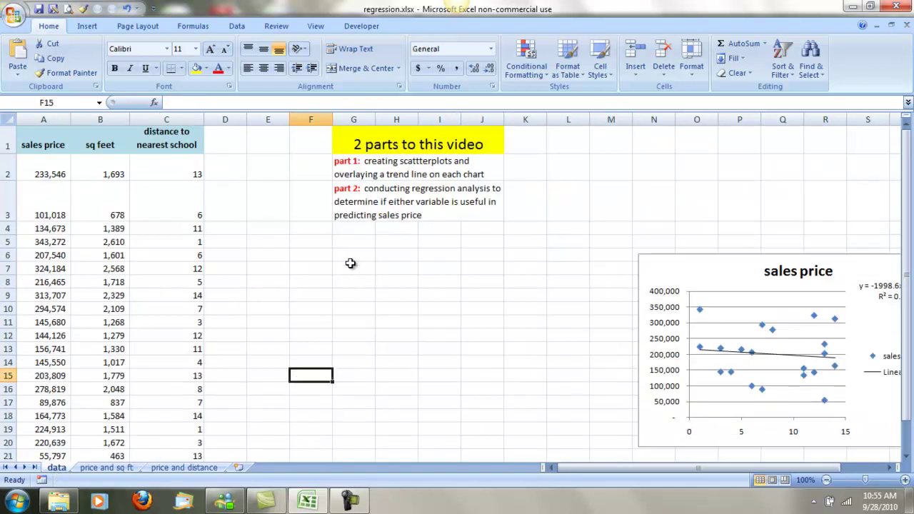
click(237, 27)
click(814, 45)
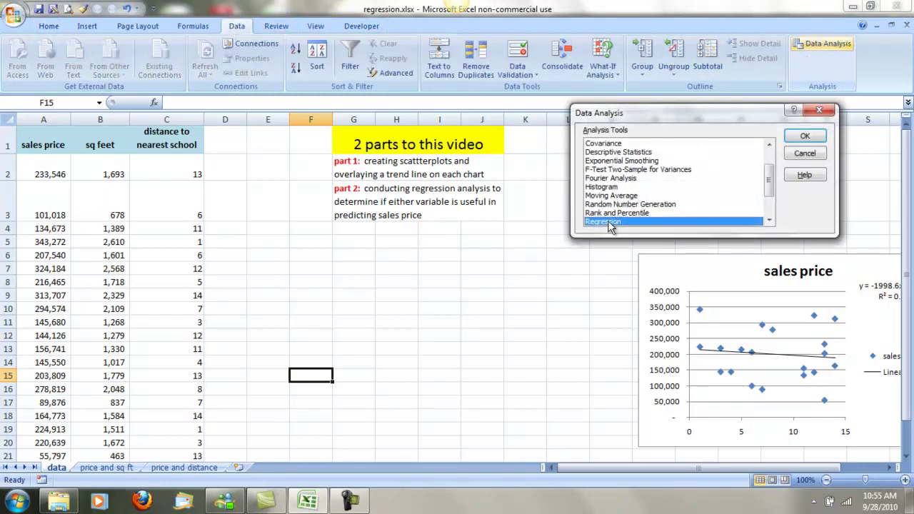
click(805, 135)
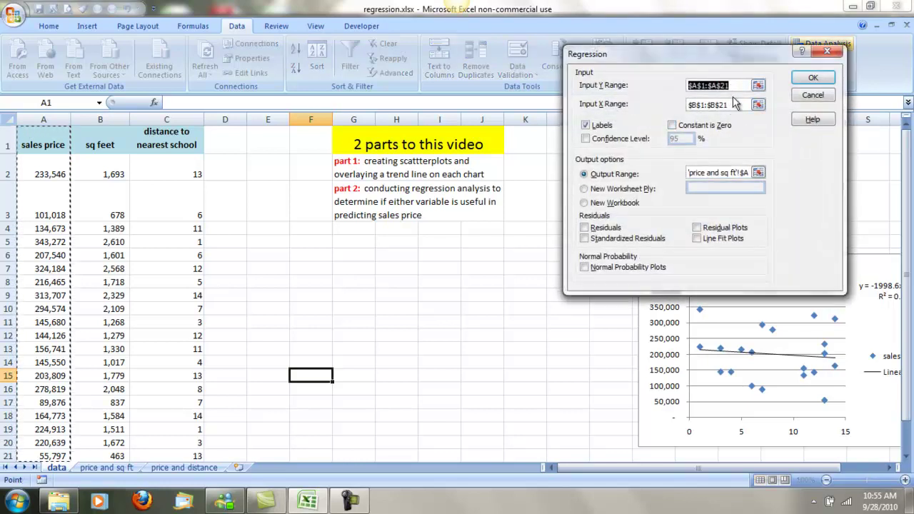
click(703, 105)
drag(178, 182, 168, 330)
Replace the regression's output range with cell A1 of the price and distance sheet, and try to run the regression
drag(732, 172, 661, 182)
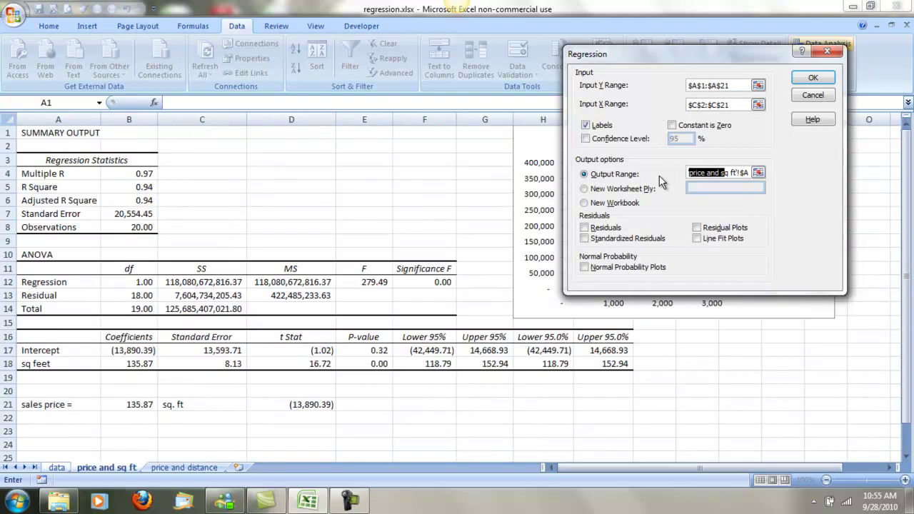
key(End)
key(BackSpace)
key(BackSpace)
key(BackSpace)
key(BackSpace)
key(BackSpace)
key(BackSpace)
key(BackSpace)
key(BackSpace)
key(BackSpace)
key(BackSpace)
key(BackSpace)
key(BackSpace)
key(BackSpace)
key(BackSpace)
key(BackSpace)
key(BackSpace)
key(BackSpace)
key(BackSpace)
key(BackSpace)
key(BackSpace)
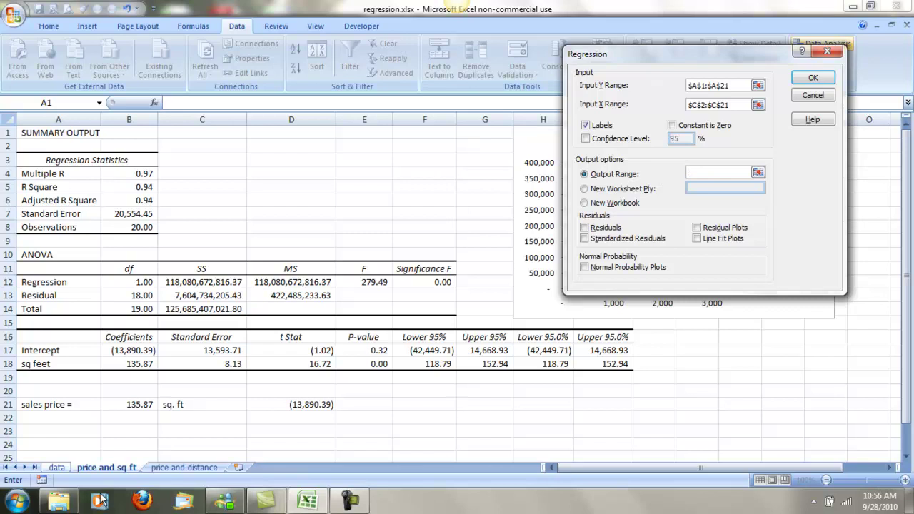
click(185, 467)
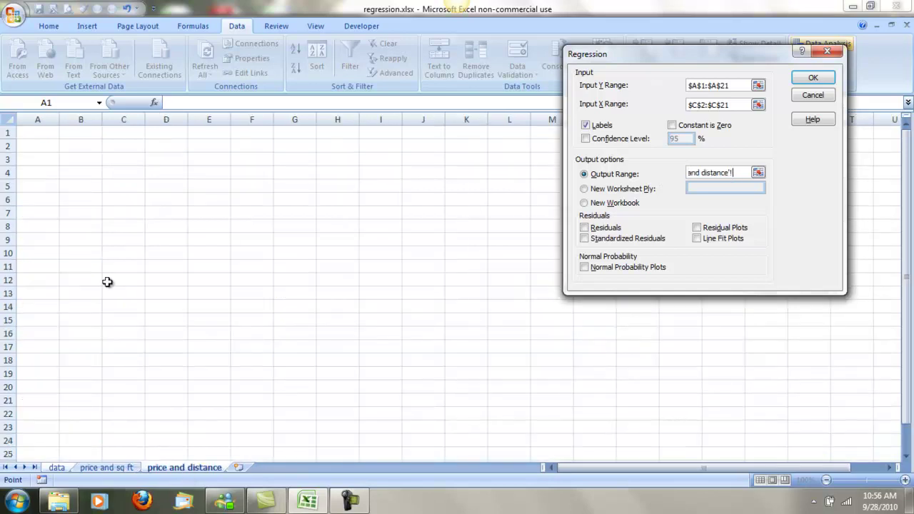
click(41, 133)
click(809, 78)
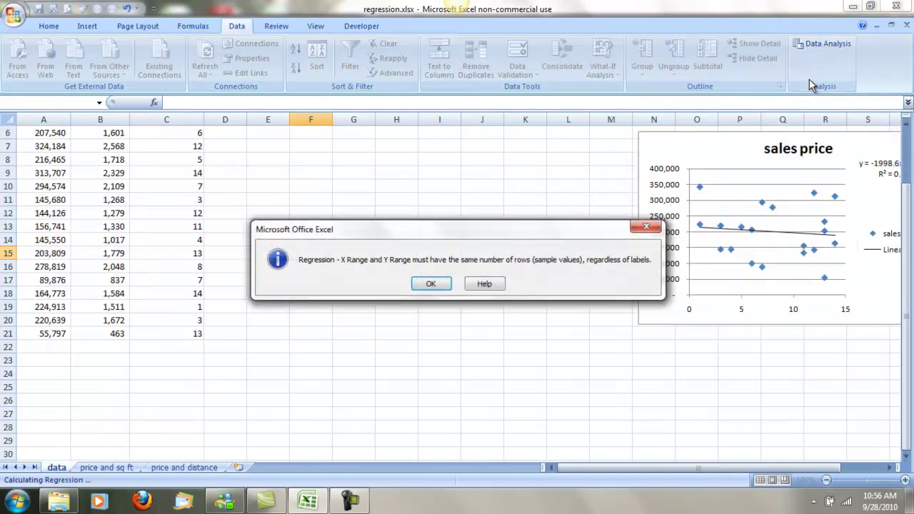
click(431, 283)
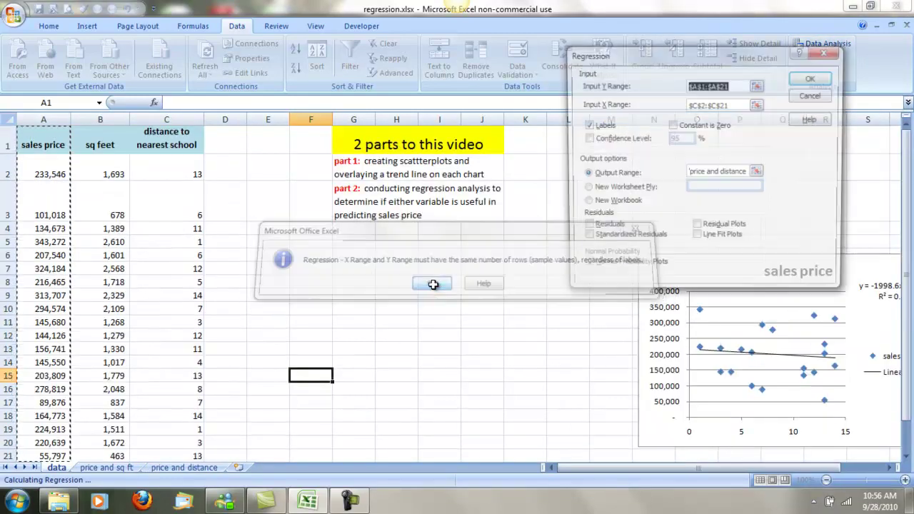
Set the regression's input X range to the school distance column including its header, C1:C21
click(738, 107)
drag(738, 107, 688, 106)
key(BackSpace)
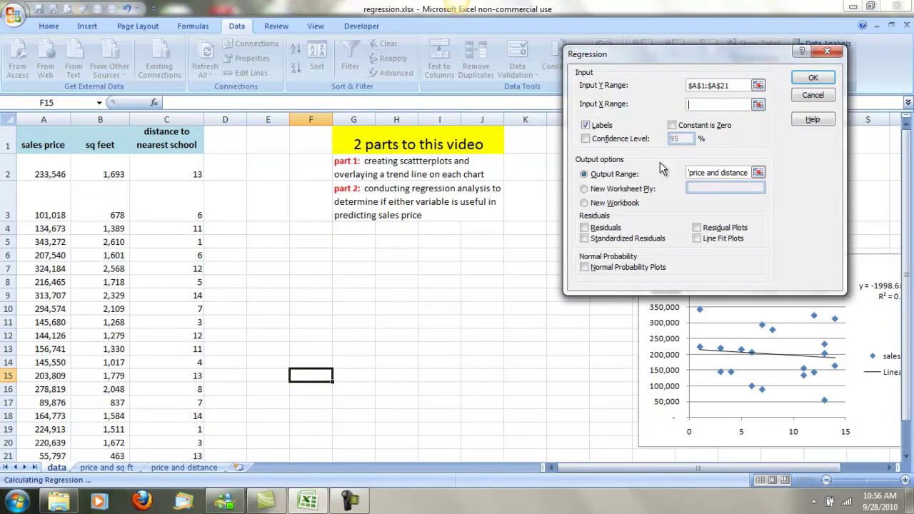
drag(172, 137, 198, 361)
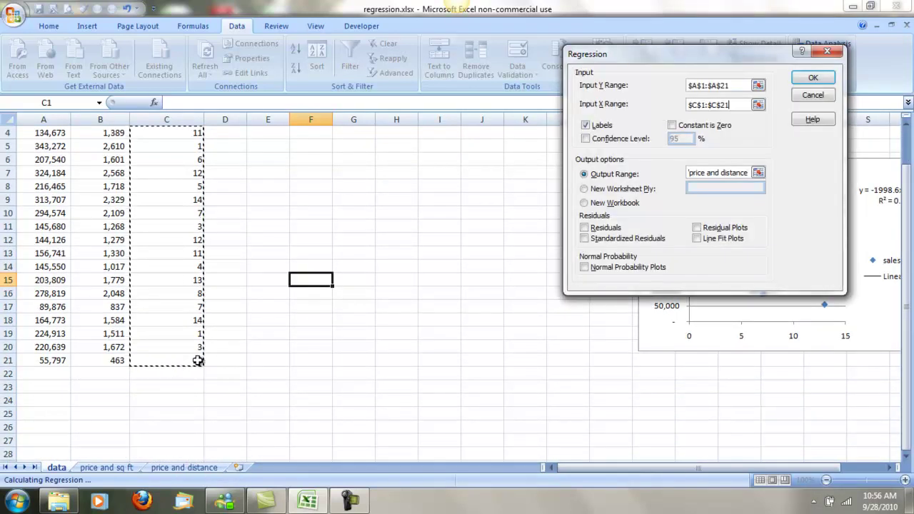
Run the regression on school distance and apply the comma number format to its output in columns A to I
click(815, 77)
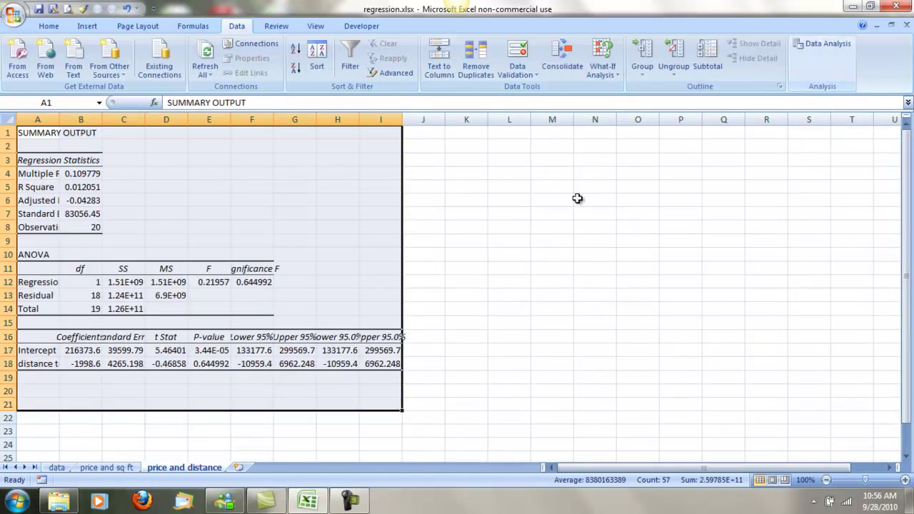
click(590, 339)
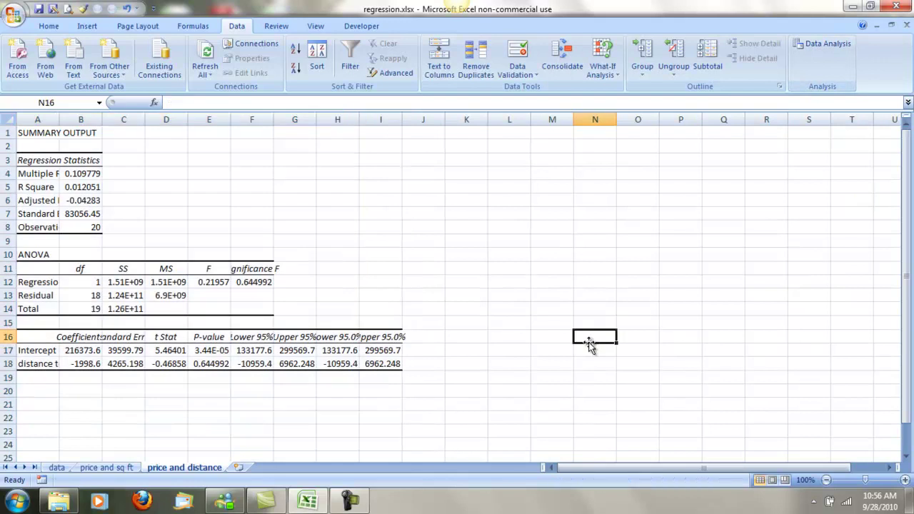
drag(385, 119, 38, 119)
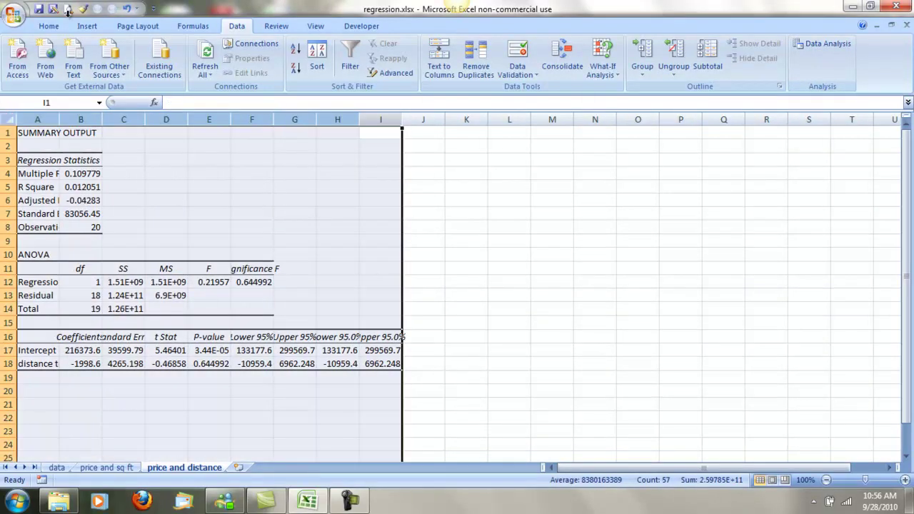
click(50, 27)
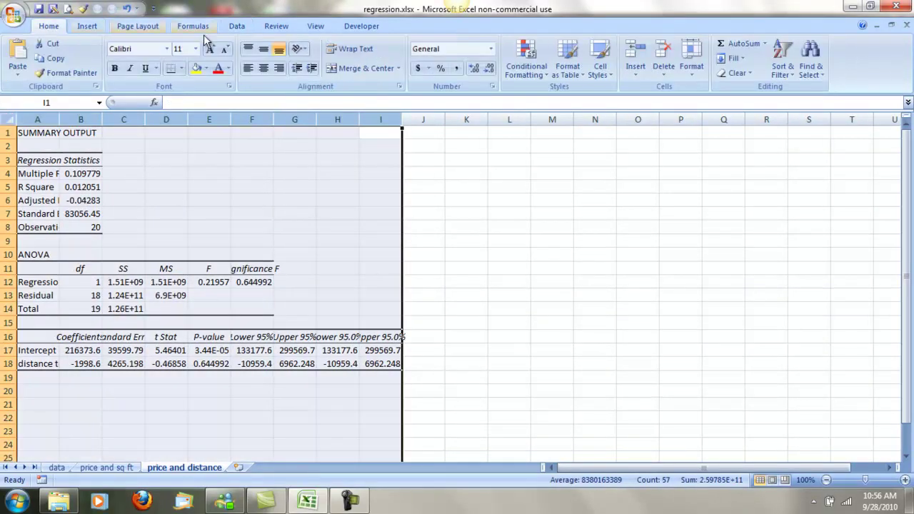
click(457, 68)
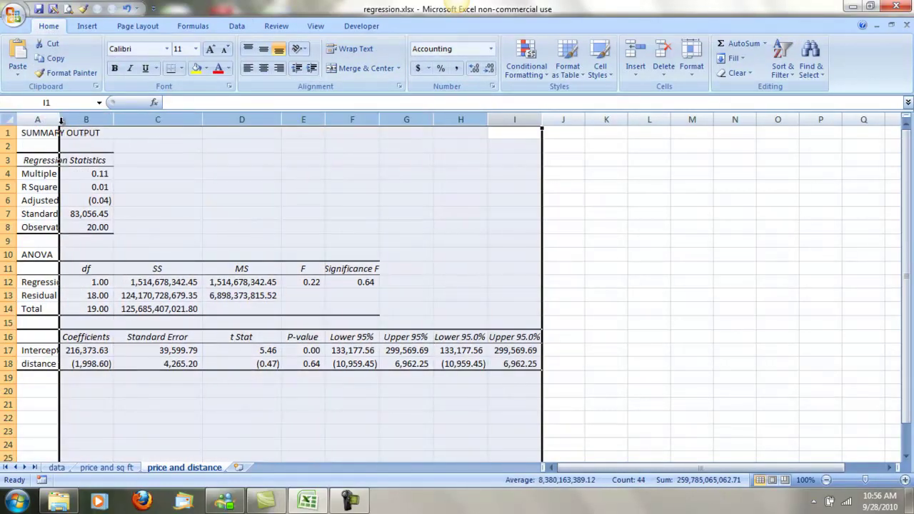
Fit the widths of columns A to I to the regression output
drag(46, 118, 525, 118)
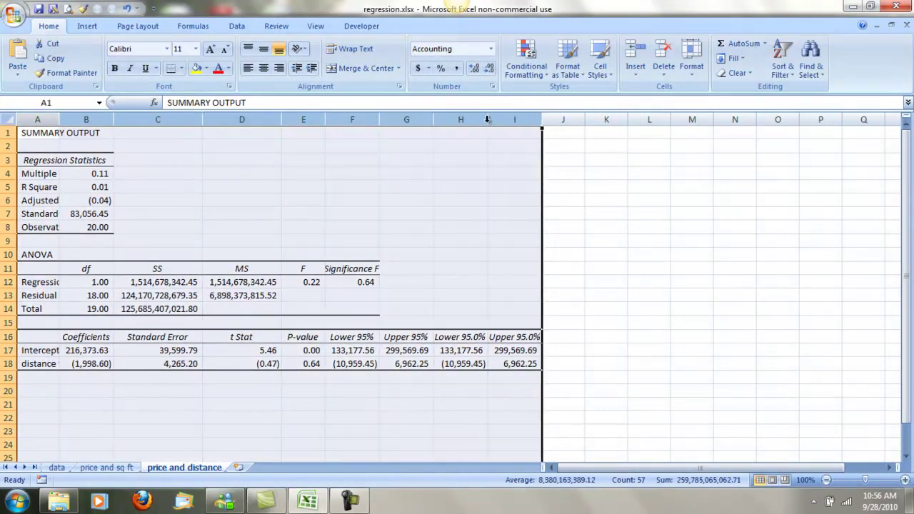
double_click(487, 119)
click(552, 255)
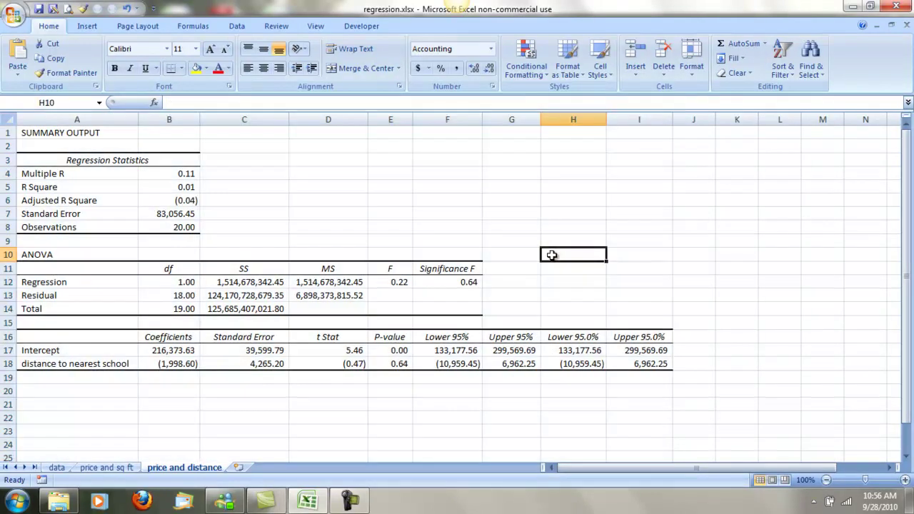
Enter the label "sales price =" in cell A21, below the regression output
click(80, 405)
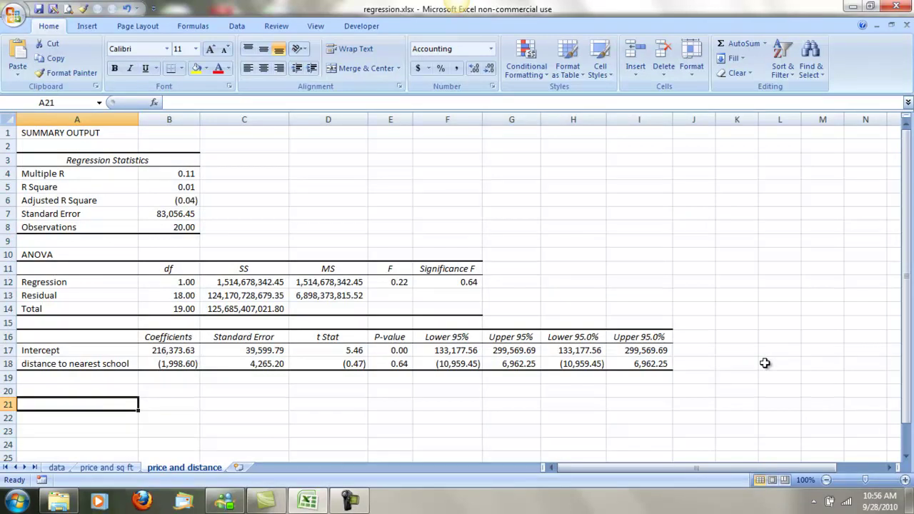
text(sales price =)
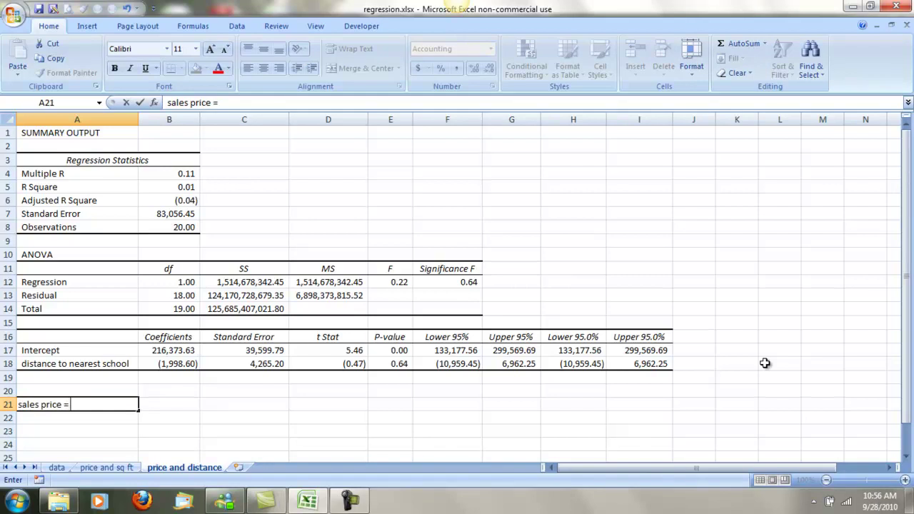
key(Tab)
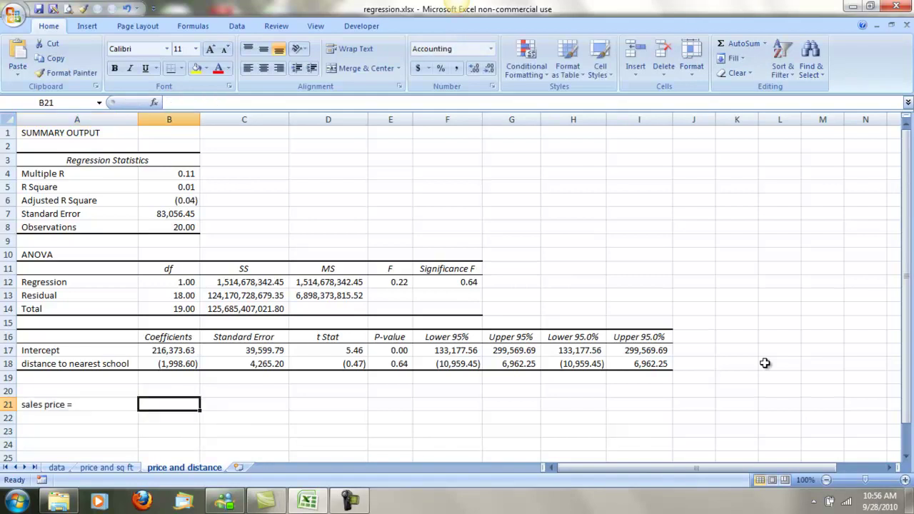
Enter the formula =B18 in cell B21 to bring in the school distance coefficient
key(Up)
key(Up)
key(Up)
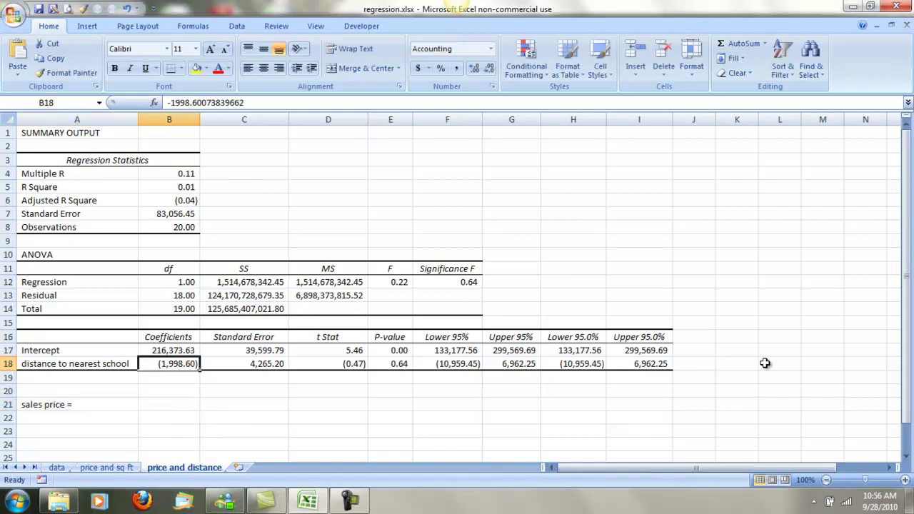
key(Down)
key(Down)
key(Down)
text(=)
key(Up)
key(Up)
key(Up)
key(Up)
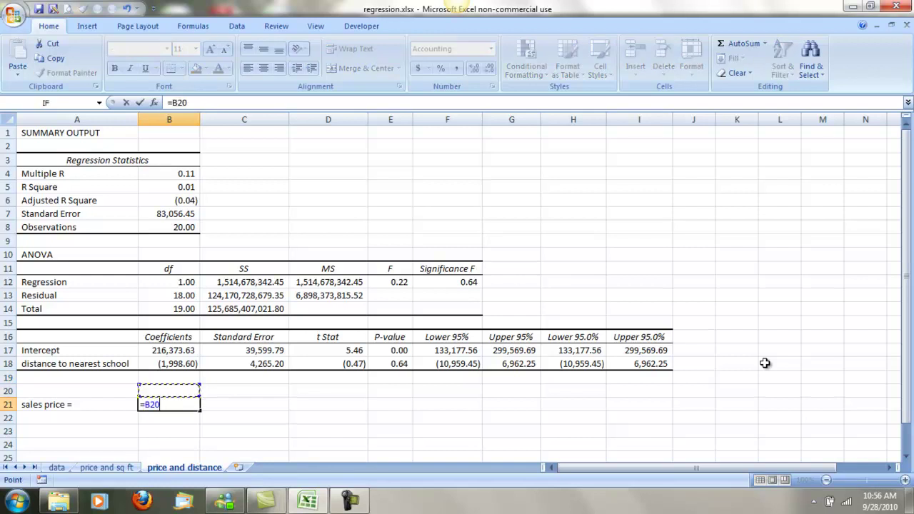
key(Down)
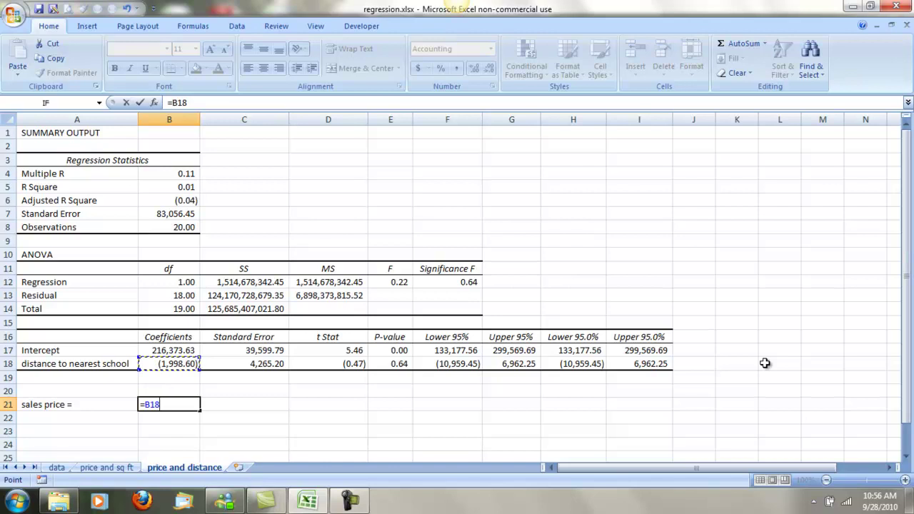
key(Return)
Enter the variable label "distance" in cell C21, beside the coefficient
key(Up)
key(Right)
text(distance)
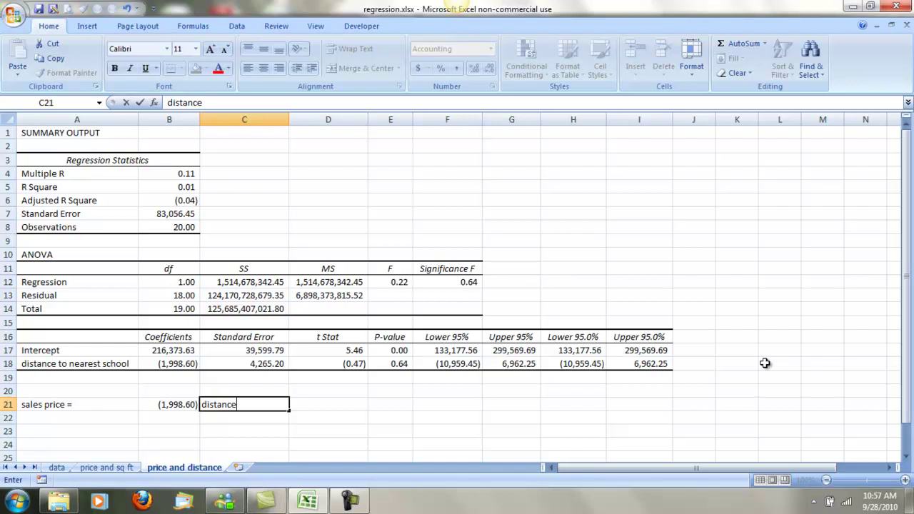
key(Right)
Enter the formula =B17 in cell D21 to complete the equation with the intercept coefficient
text(=)
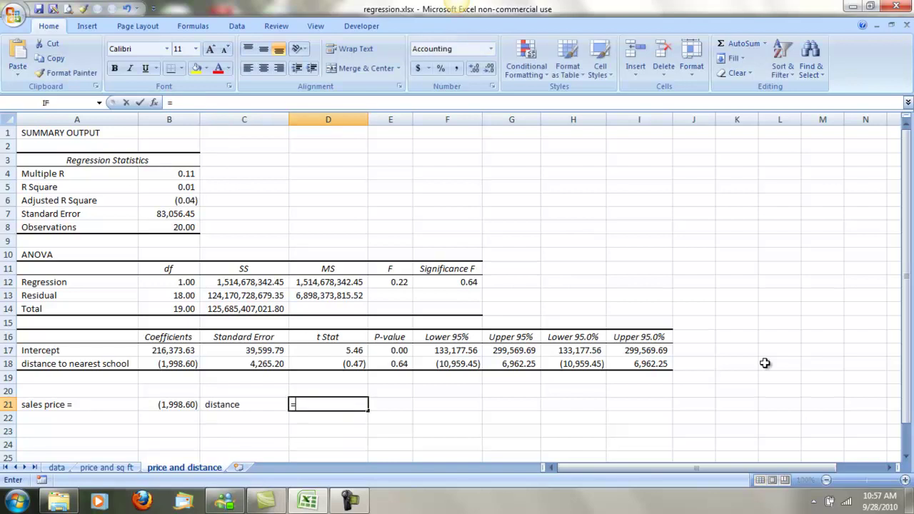
key(Up)
key(Up)
key(Up)
key(Left)
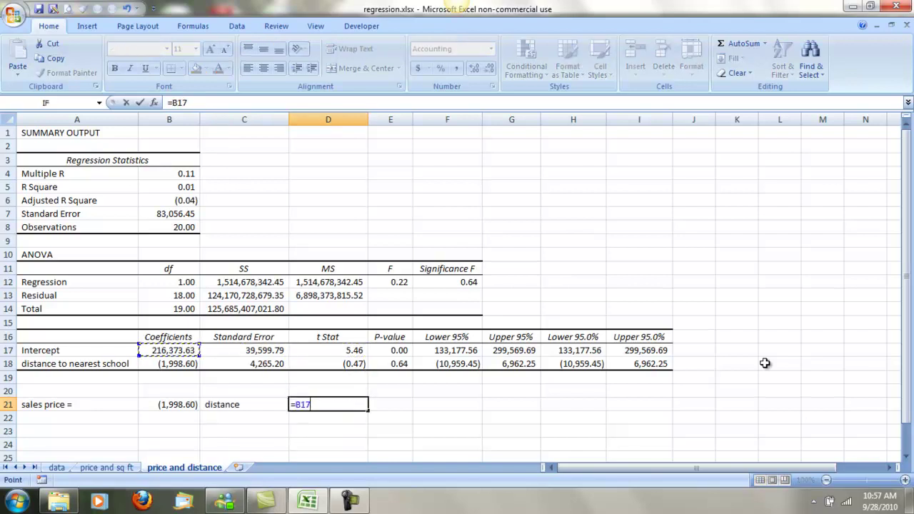
key(Return)
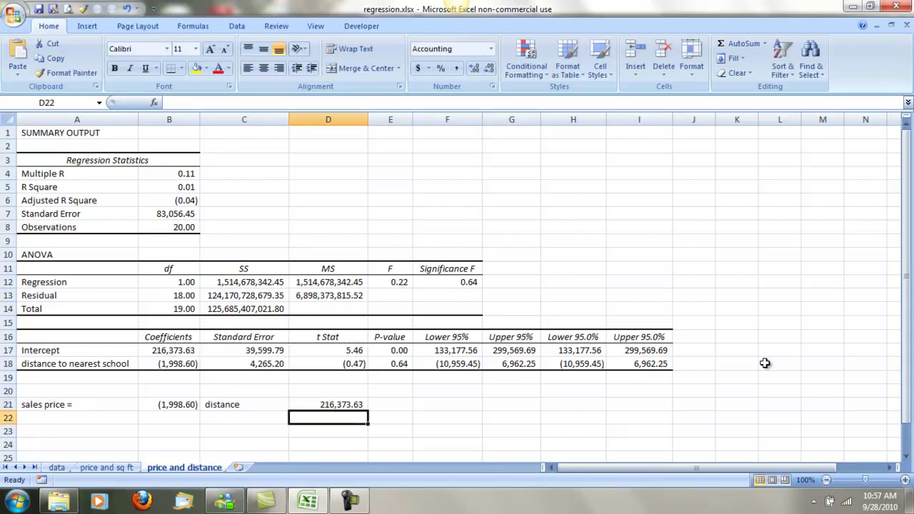
Move the sales price versus school distance scatterplot from the data sheet to cell G1 of the price and distance sheet
click(56, 468)
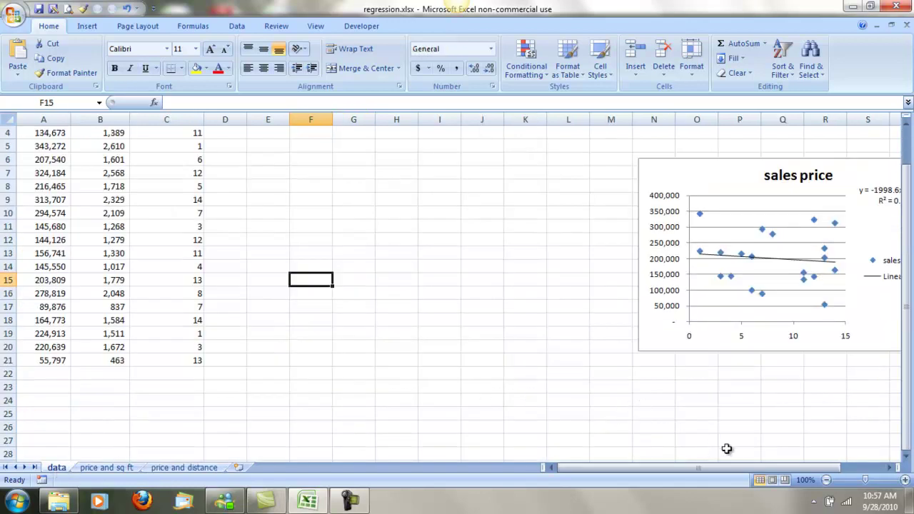
drag(820, 470, 837, 471)
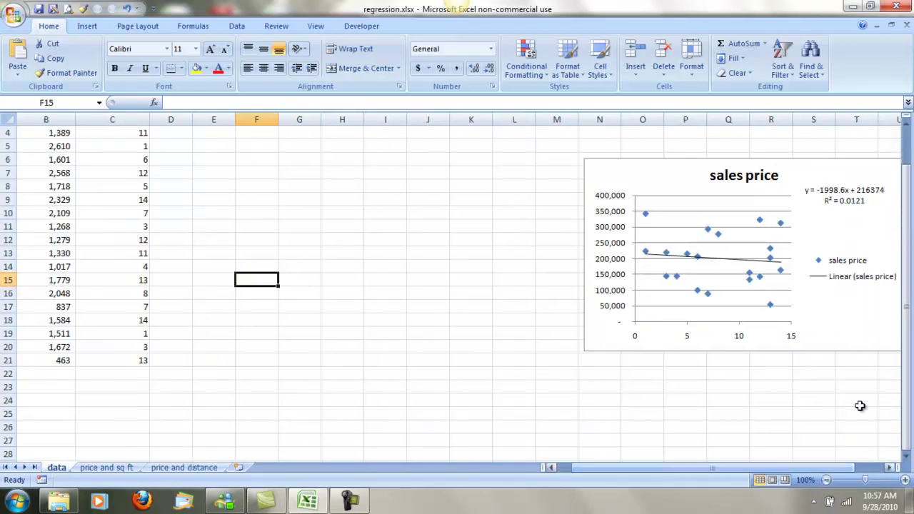
click(874, 238)
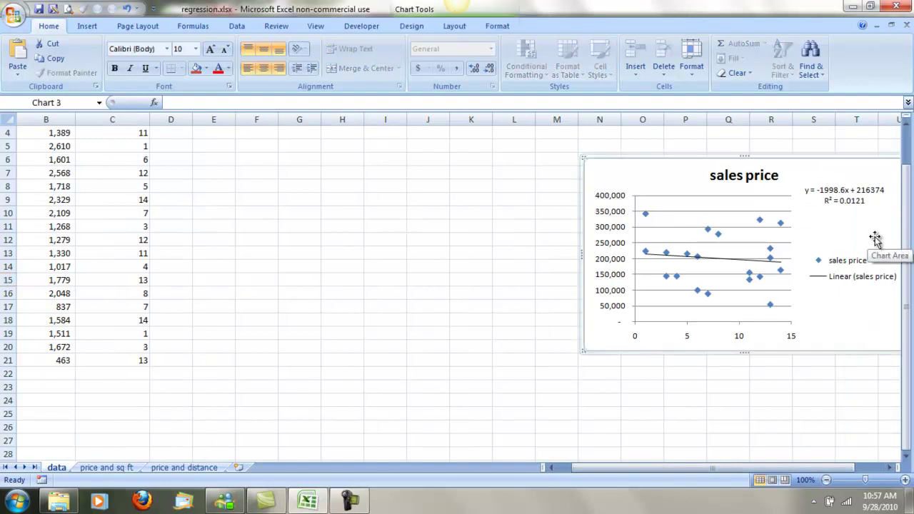
key(Delete)
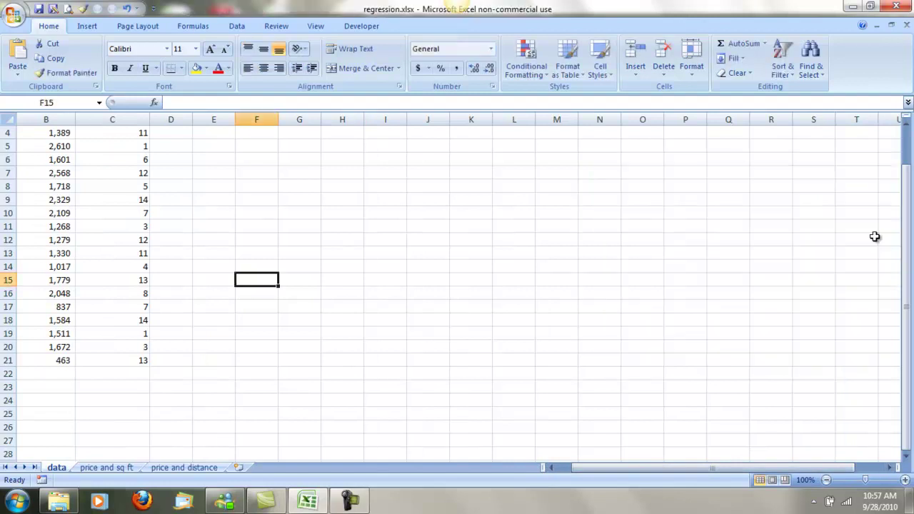
click(187, 468)
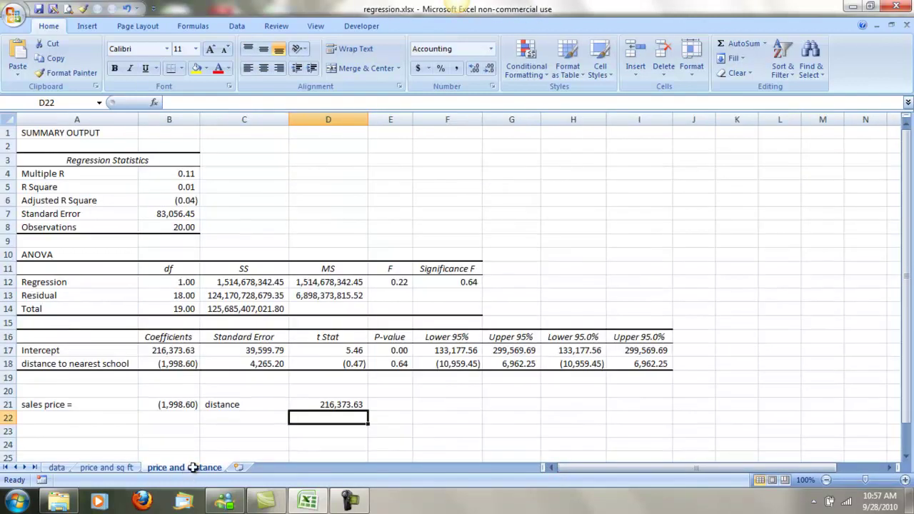
click(513, 136)
key(ctrl+v)
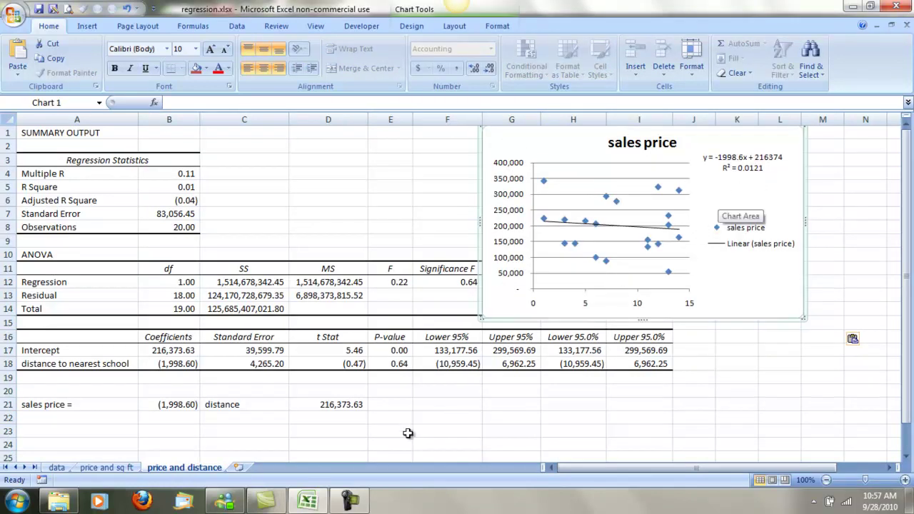
Compare the row 21 equation with the chart's trendline equation, and examine the P-value of distance to nearest school
click(342, 405)
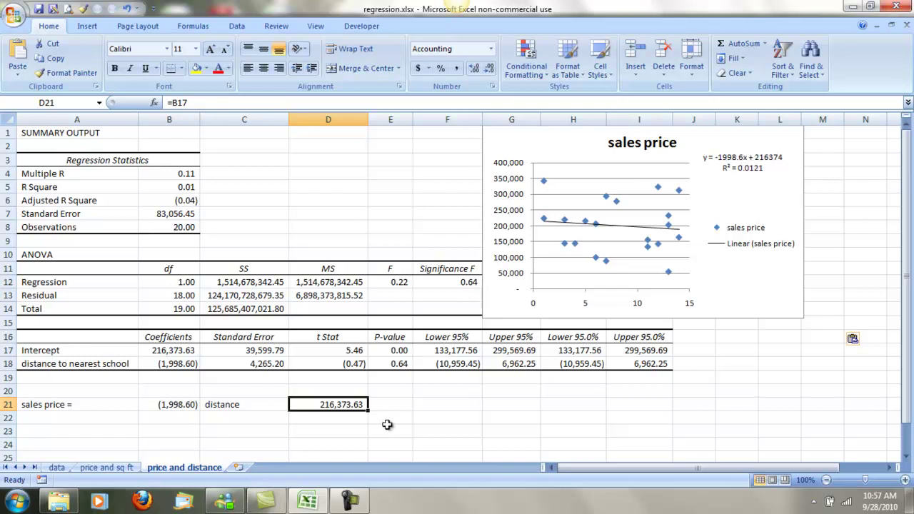
click(519, 429)
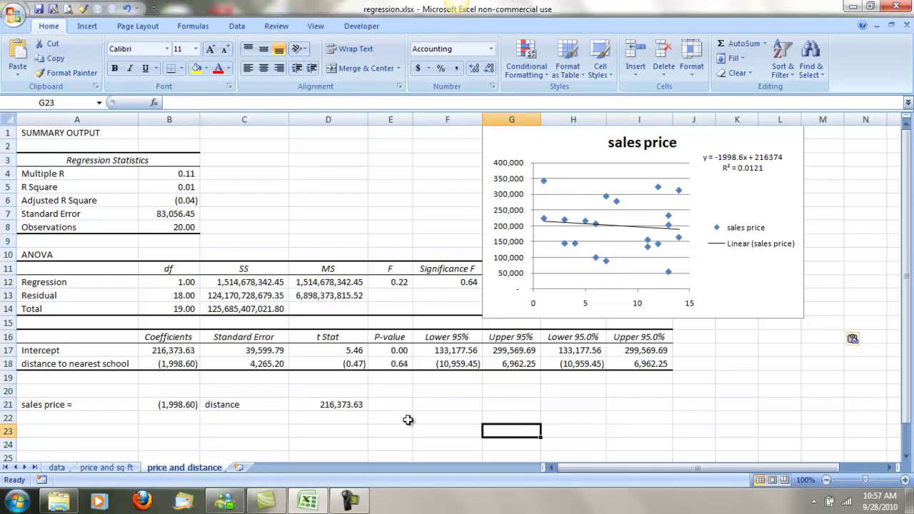
click(394, 362)
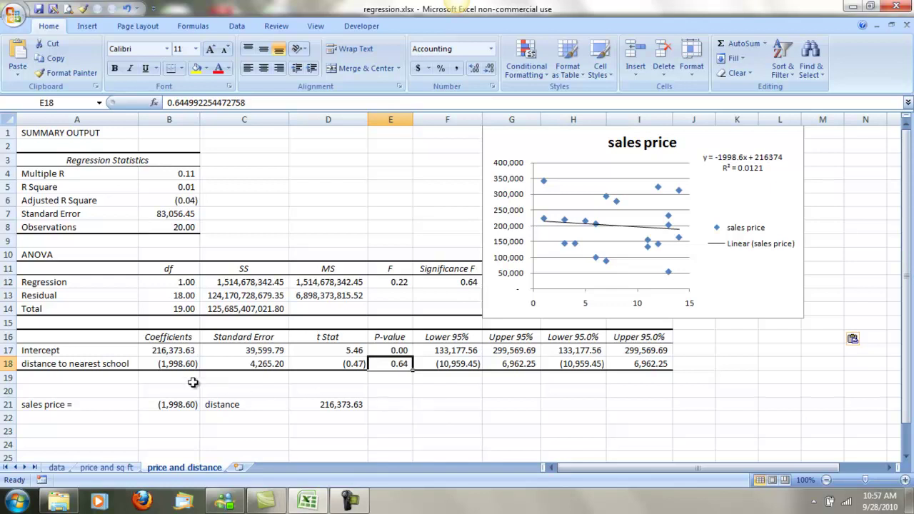
click(98, 361)
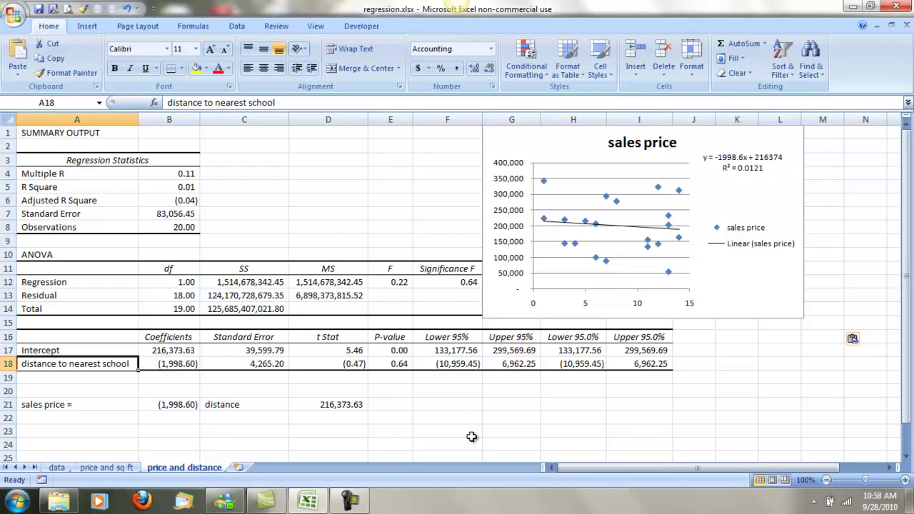
On the price and sq ft sheet, review the sq. ft coefficient and show R Square in B5 with four decimal places
click(121, 468)
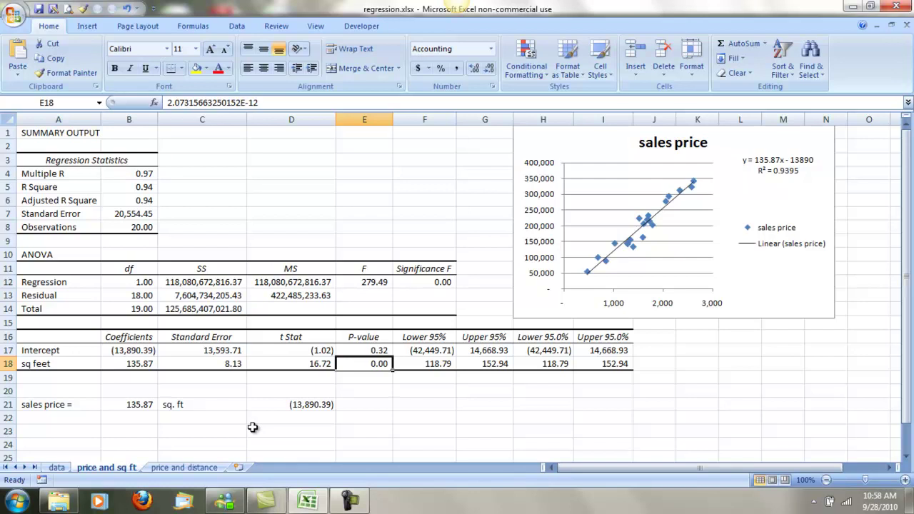
click(146, 405)
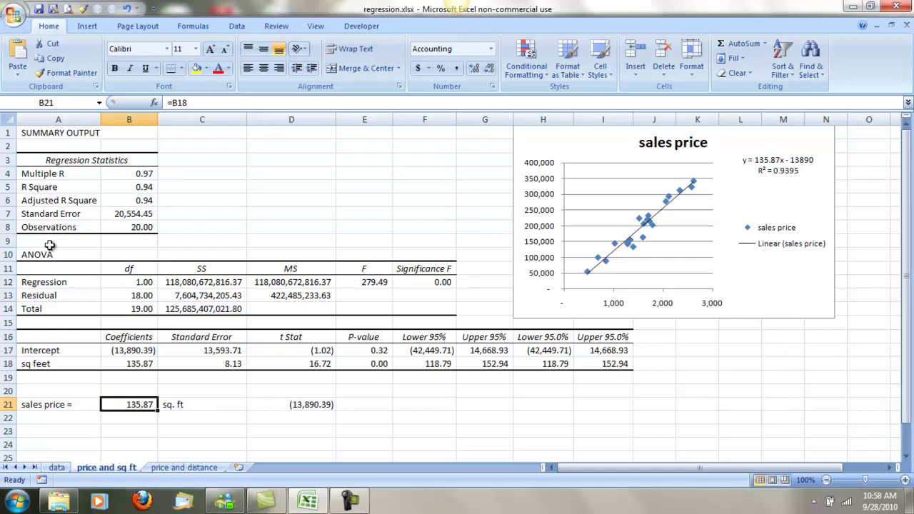
click(143, 190)
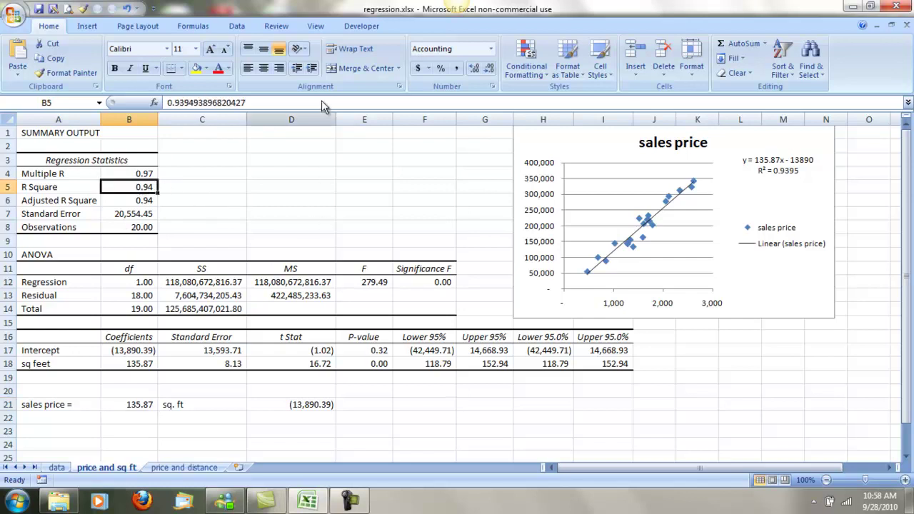
click(474, 69)
click(474, 68)
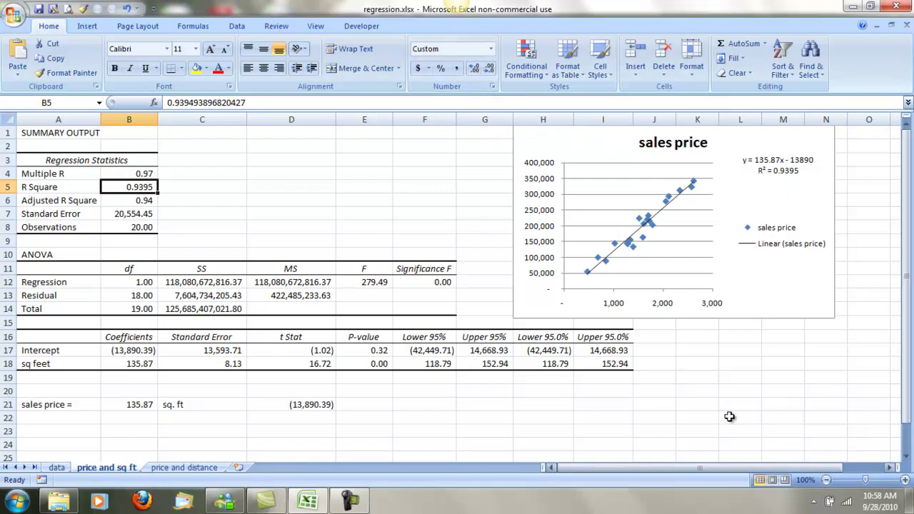
Return to the data sheet and review the description of the video's two parts beside the data
click(384, 403)
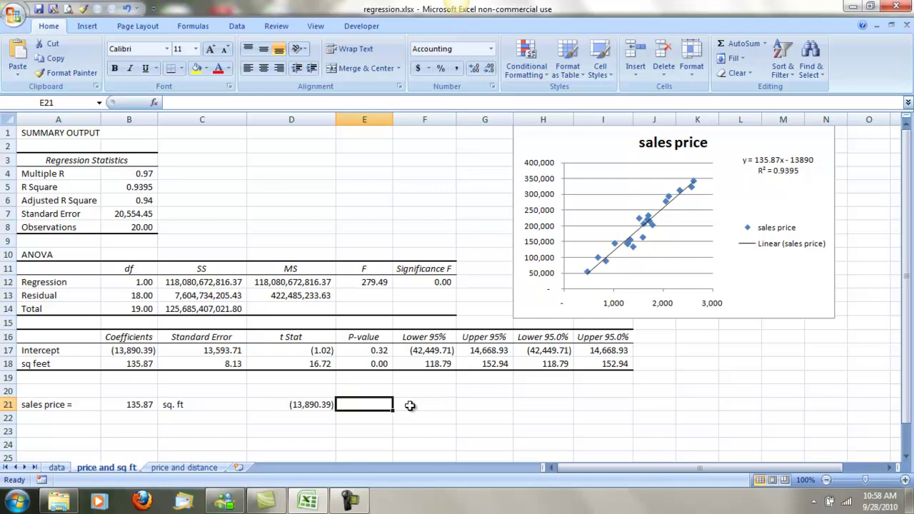
click(56, 467)
click(227, 388)
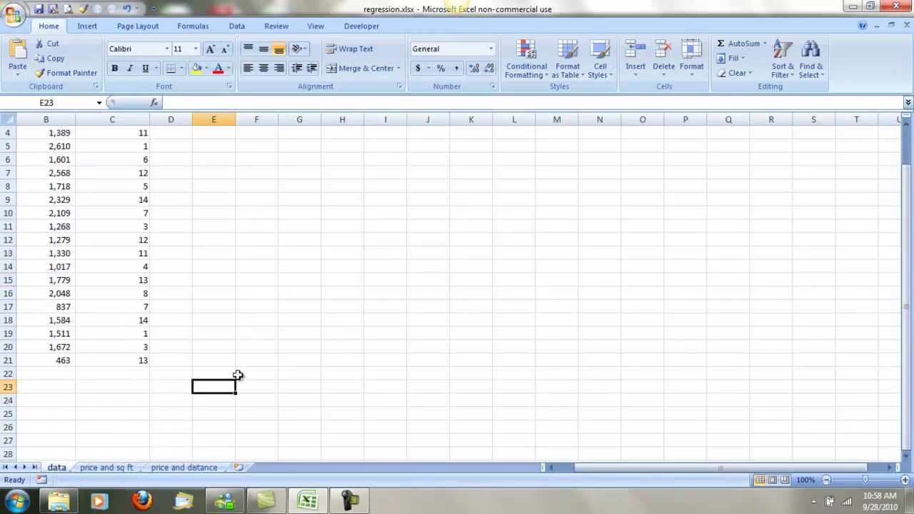
scroll(237, 375, up, 1)
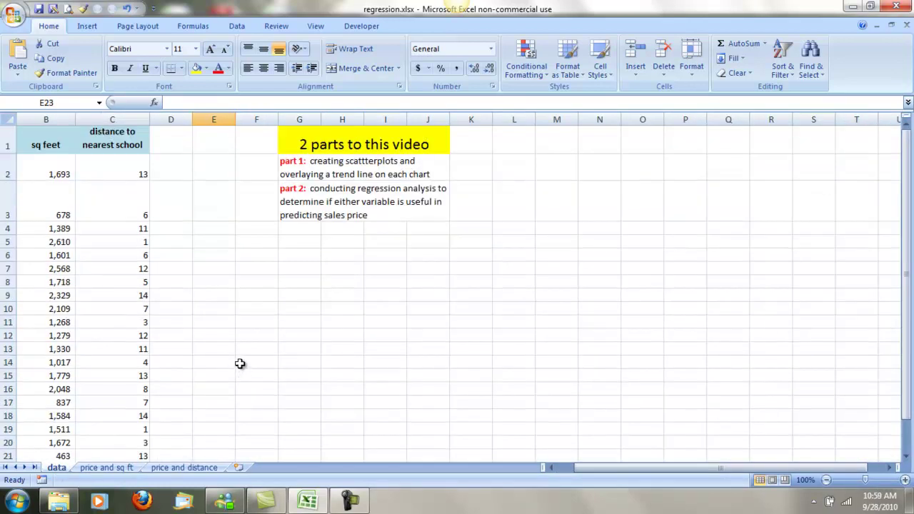